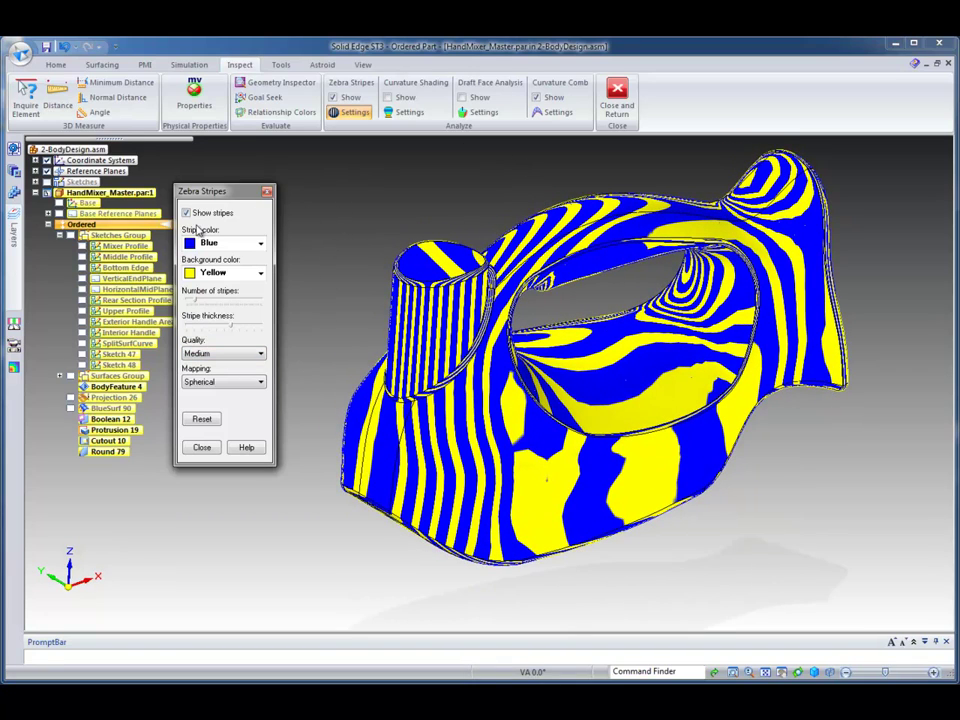
# - Turn off Show stripes in the Zebra Stripes dialog so the body displays plain shaded
pyautogui.click(186, 213)
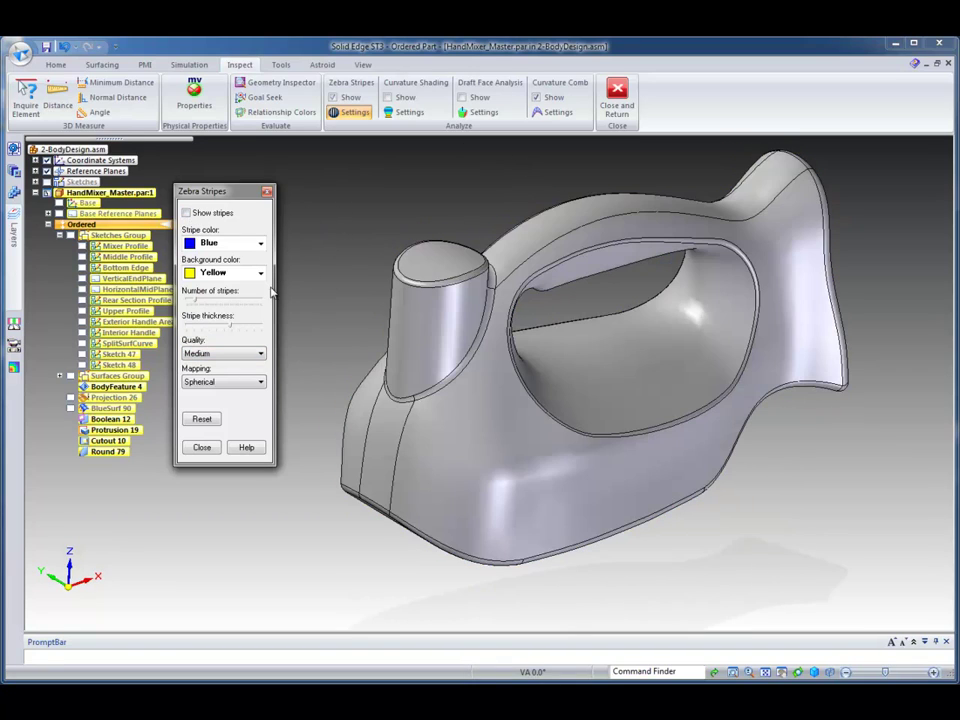
pyautogui.click(201, 447)
pyautogui.moveTo(396, 238); pyautogui.dragTo(157, 217, button='middle')
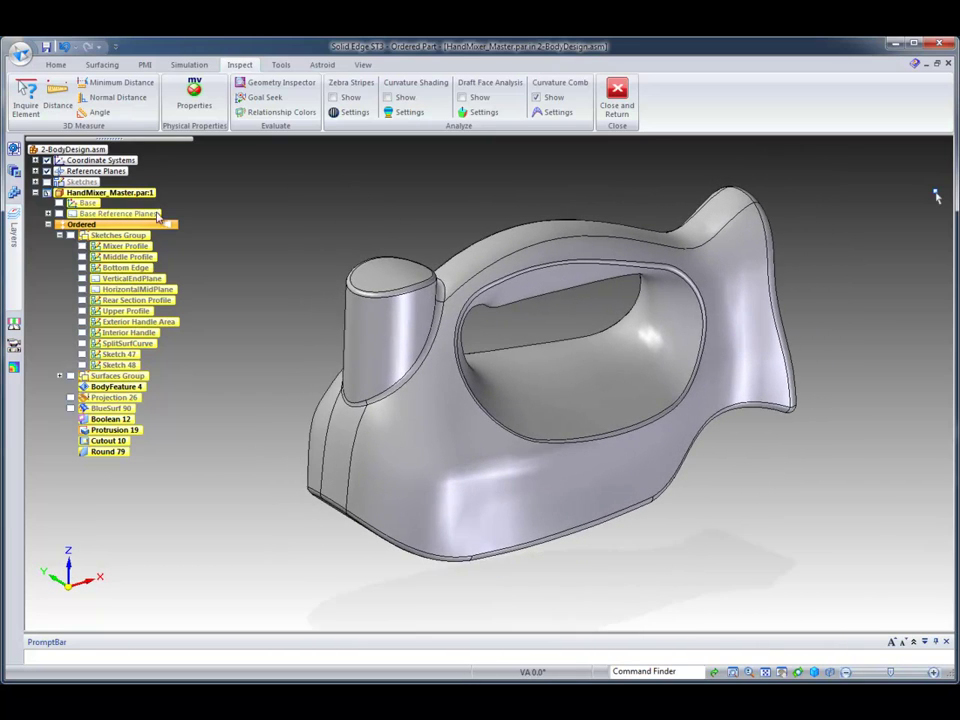
# - Collapse the Sketches Group in PathFinder and return to the Home tab
pyautogui.click(59, 235)
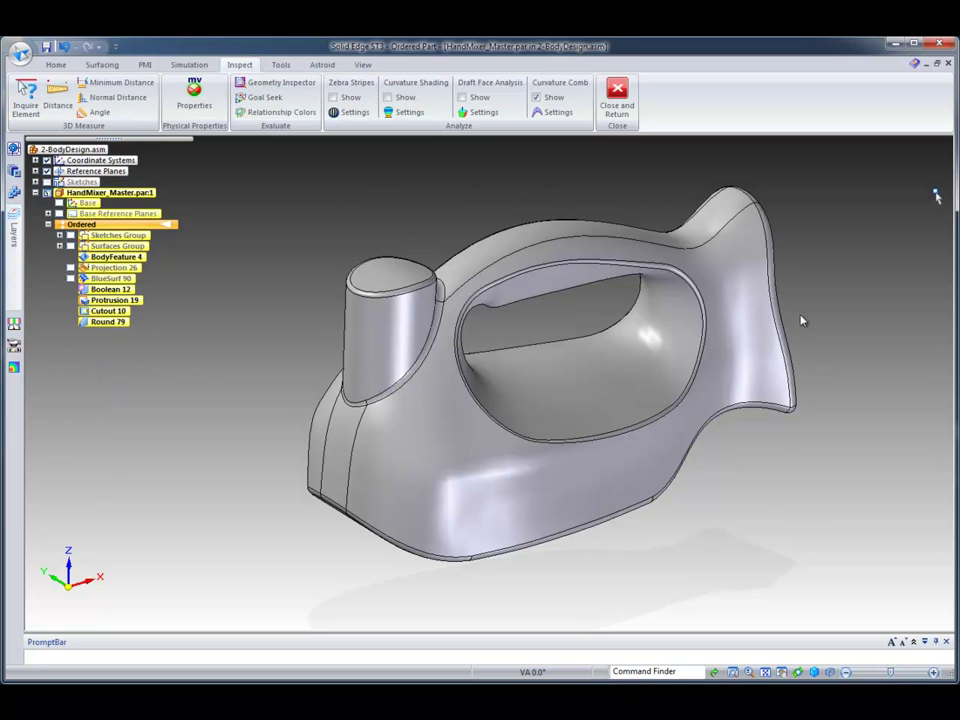
pyautogui.moveTo(787, 273); pyautogui.dragTo(200, 110, button='middle')
pyautogui.click(55, 65)
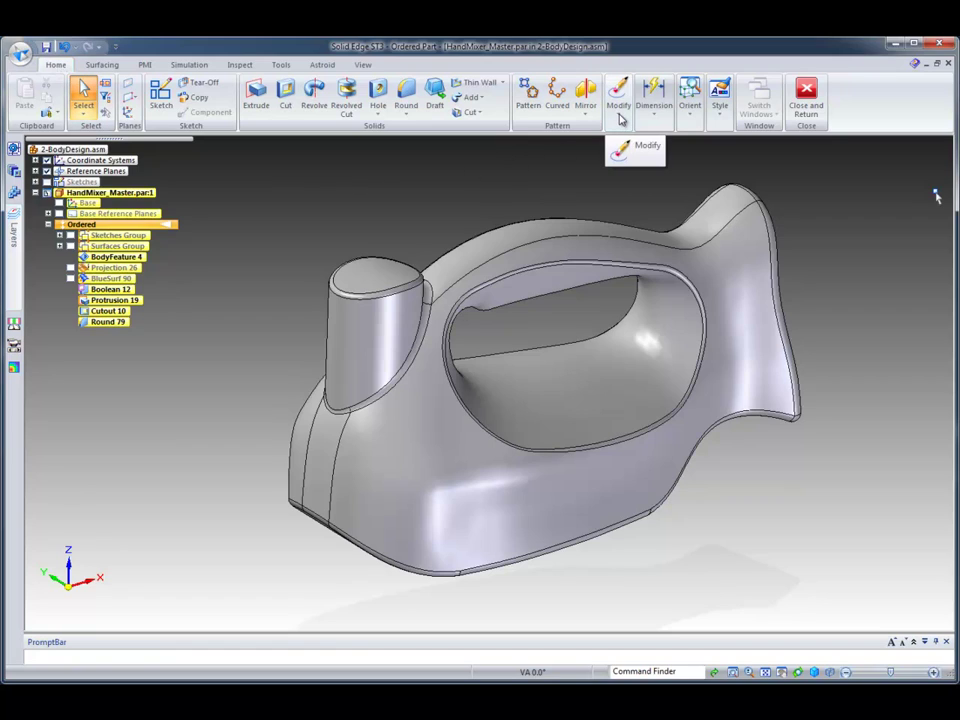
# - Create Thin-Wall 11 on the hand mixer body with a common thickness of 1
pyautogui.click(474, 86)
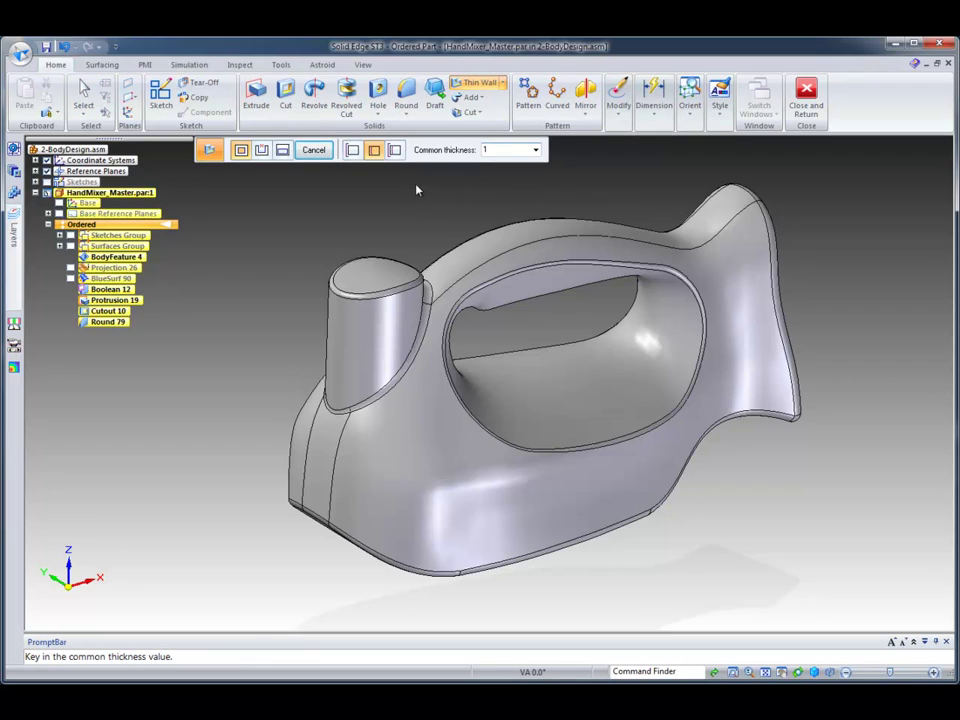
pyautogui.write('1')
pyautogui.press('Return')
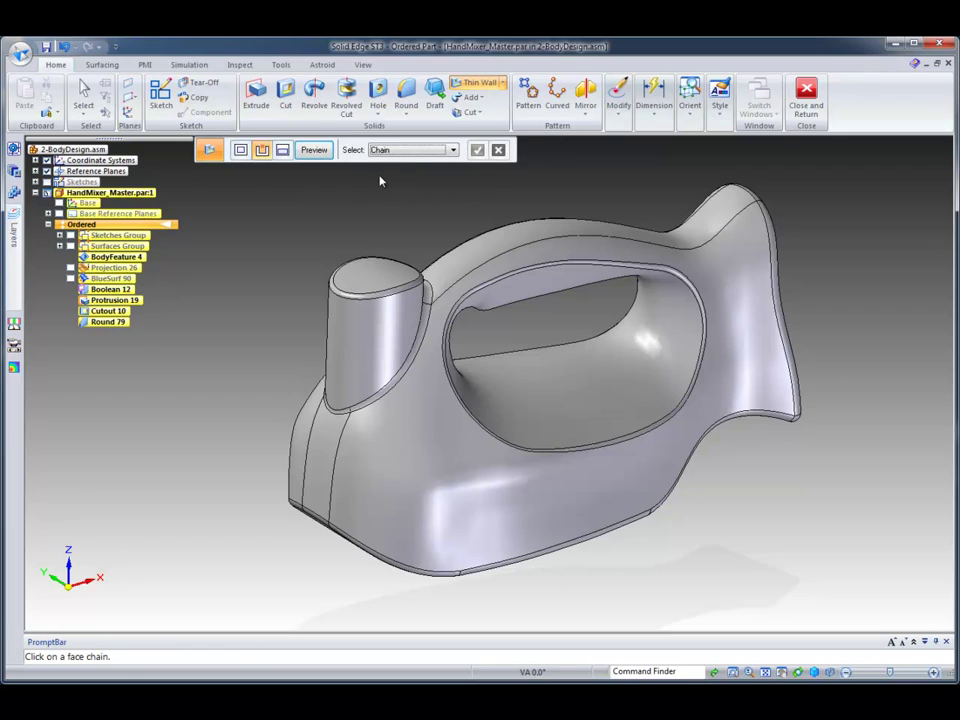
pyautogui.rightClick(380, 181)
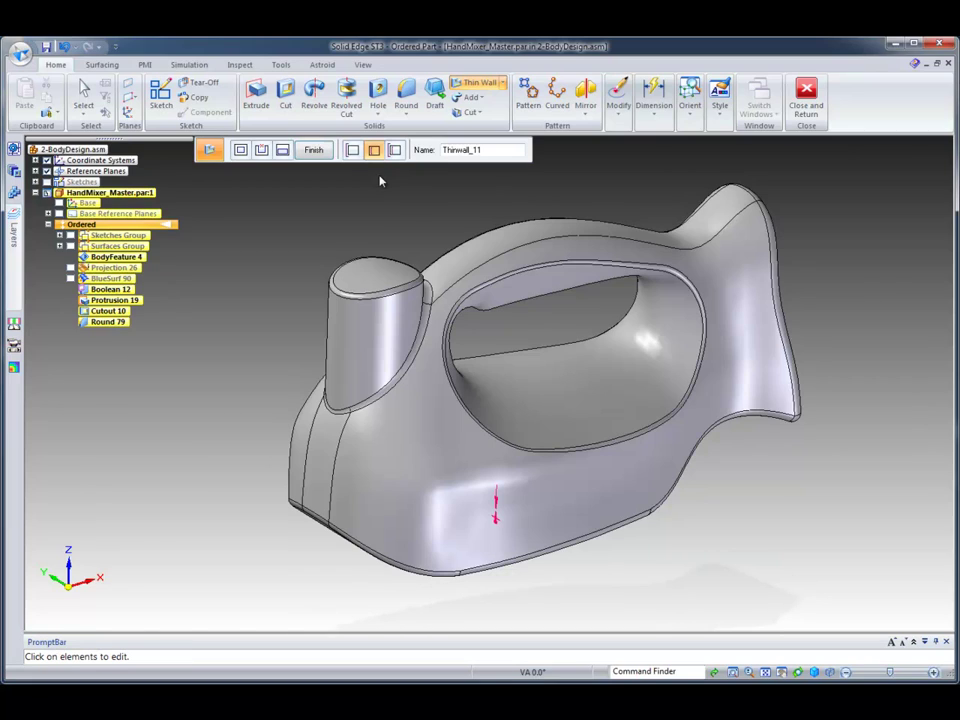
pyautogui.click(321, 154)
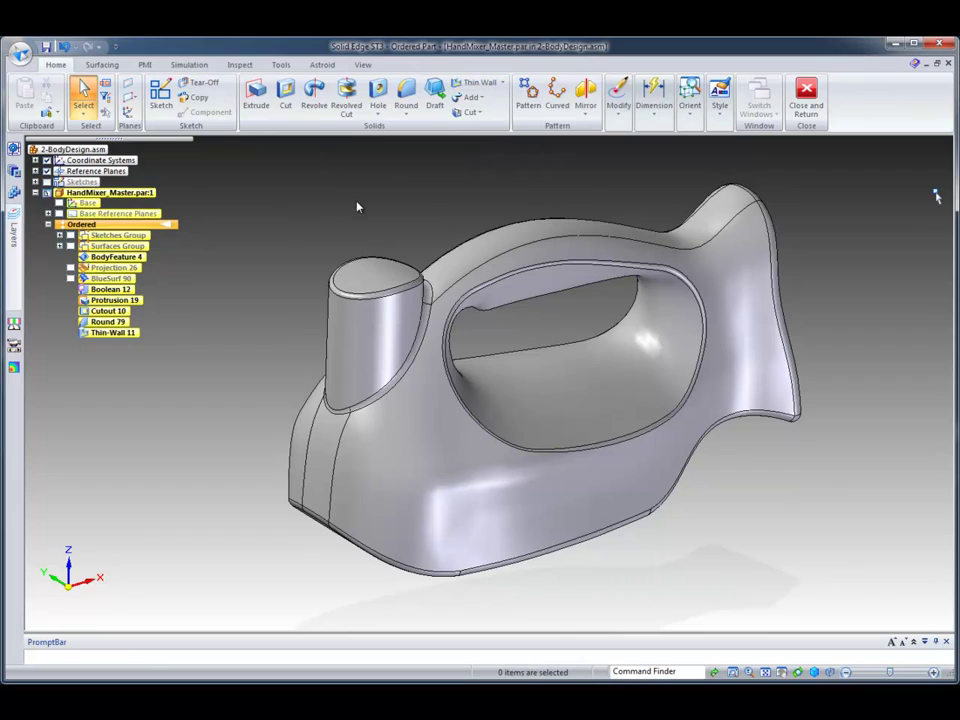
pyautogui.click(814, 671)
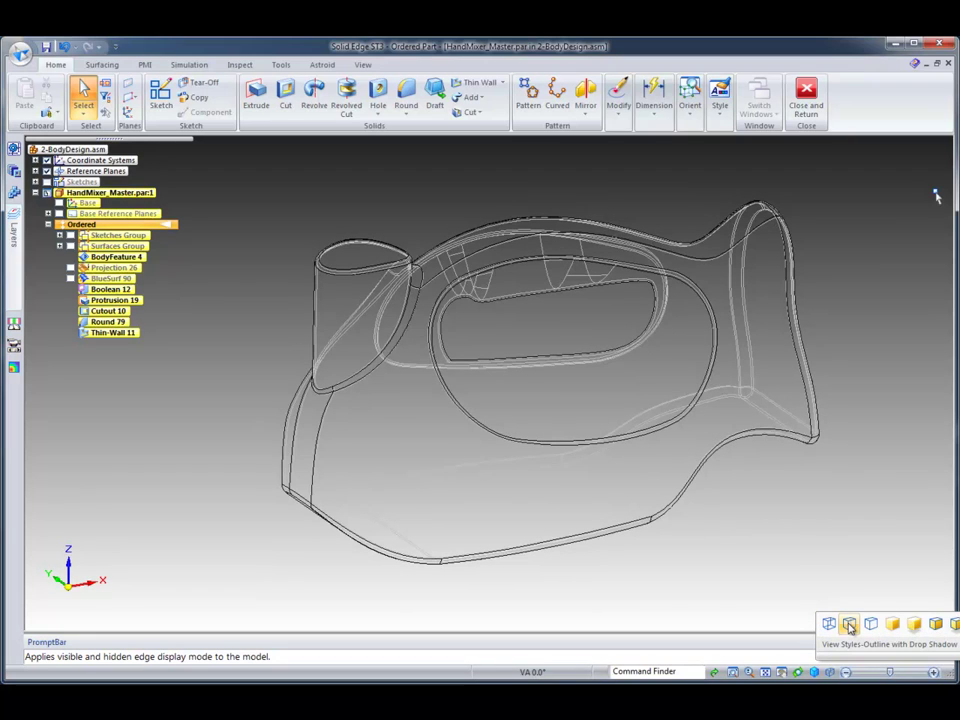
# - Restore shaded-with-shadows display and base new clipping planes on the Right (yz) plane
pyautogui.click(849, 626)
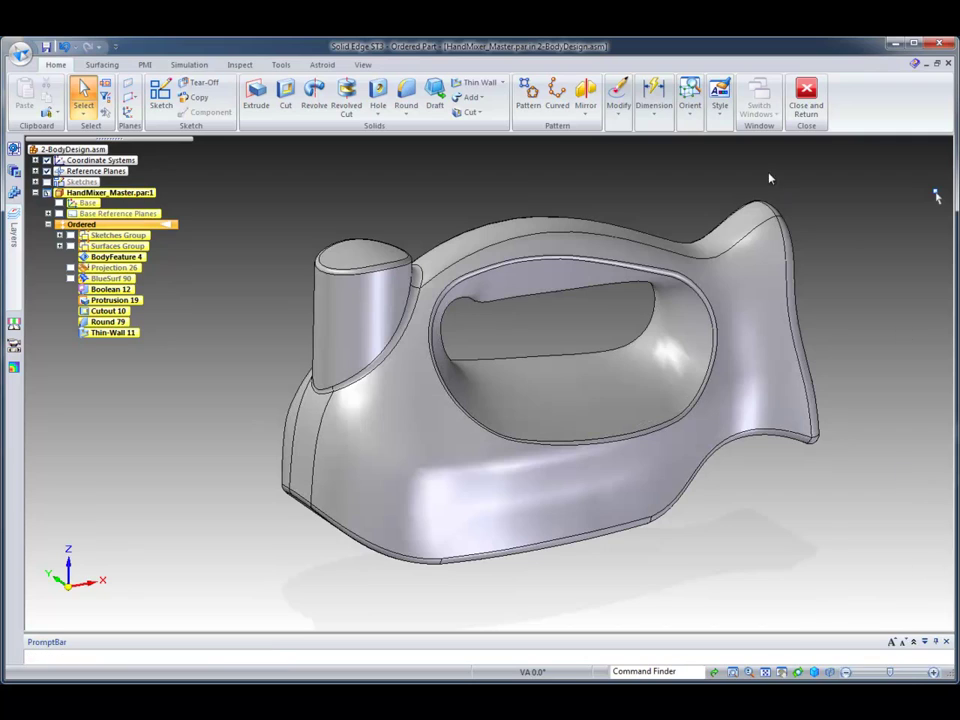
pyautogui.click(362, 64)
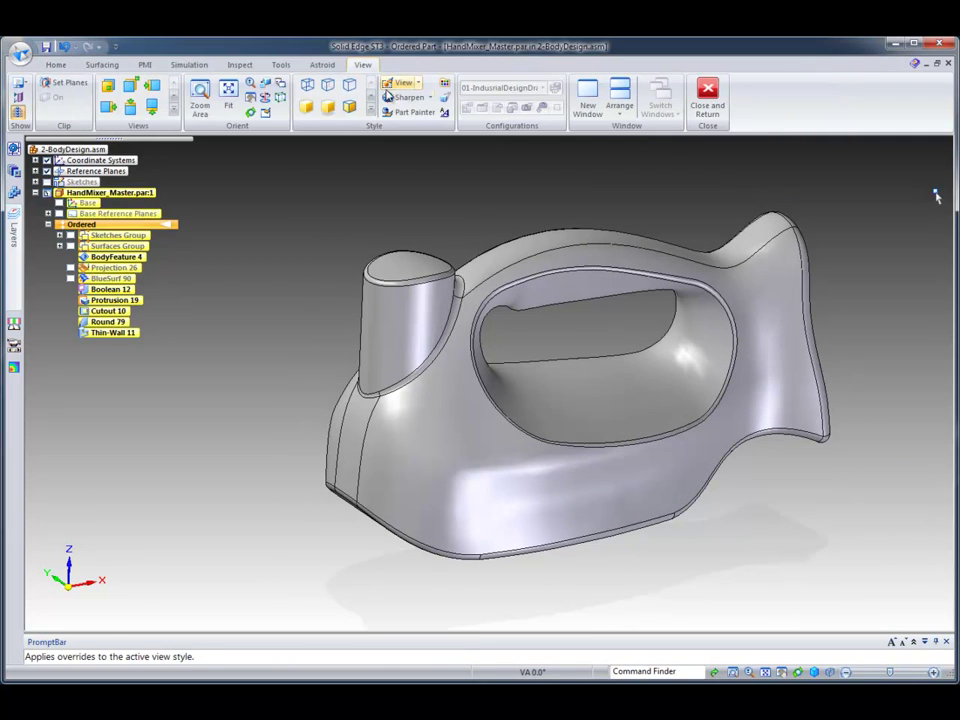
pyautogui.click(72, 86)
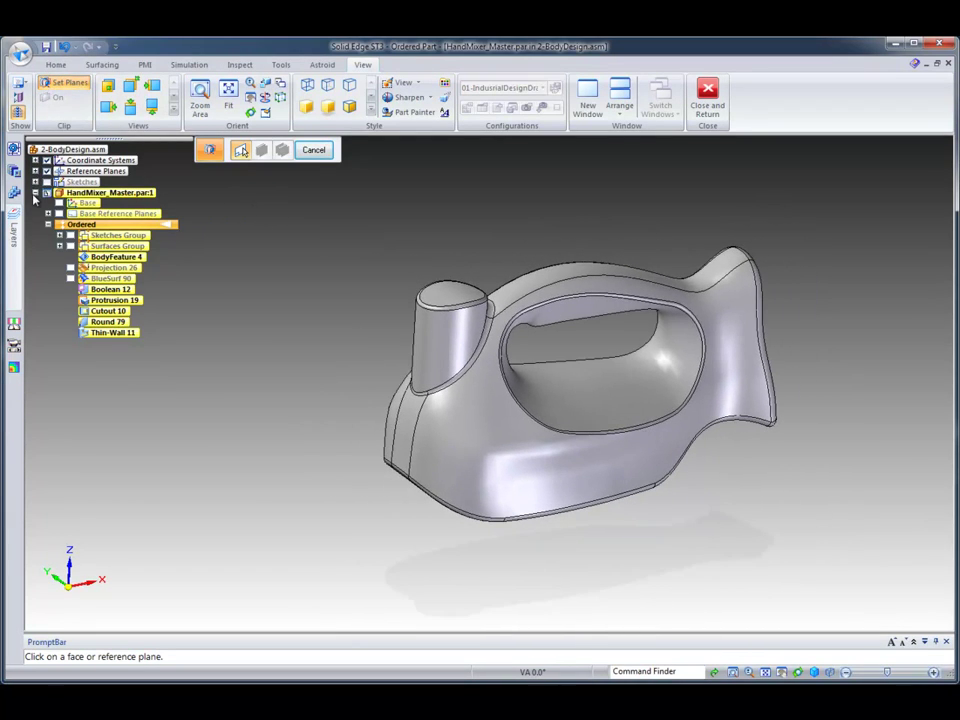
pyautogui.click(47, 213)
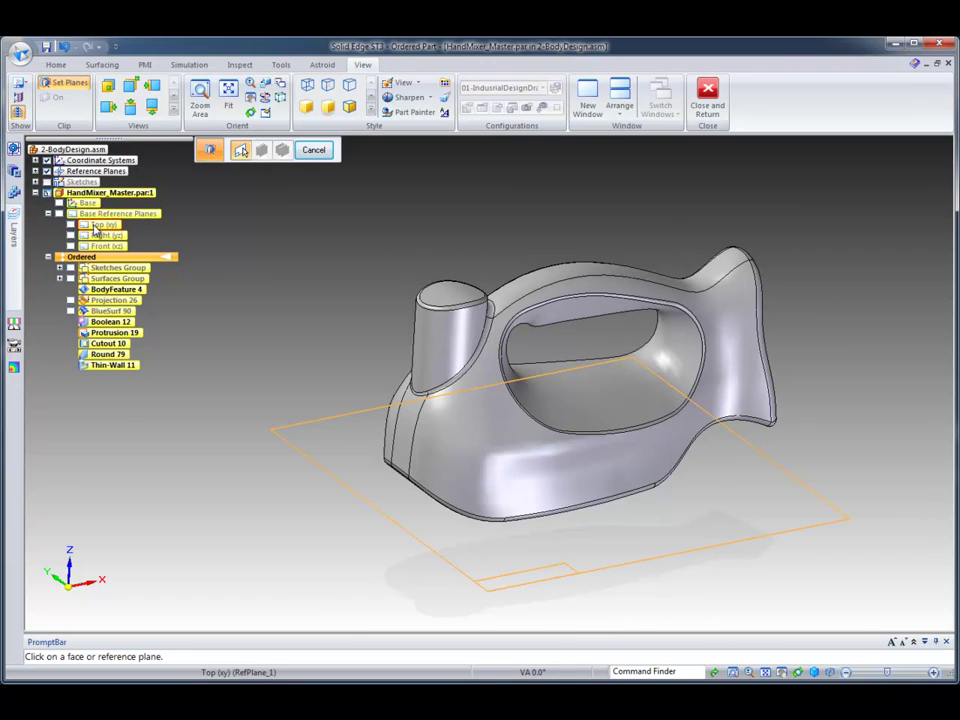
pyautogui.click(95, 238)
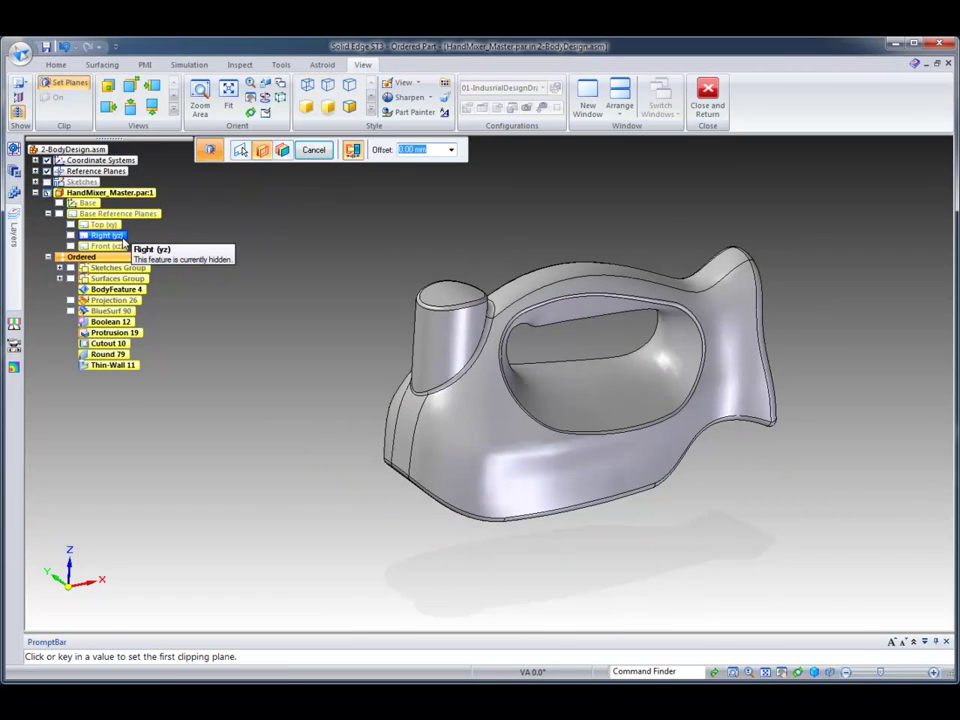
# - Place both clipping planes to section the body, then switch clipping off
pyautogui.click(836, 177)
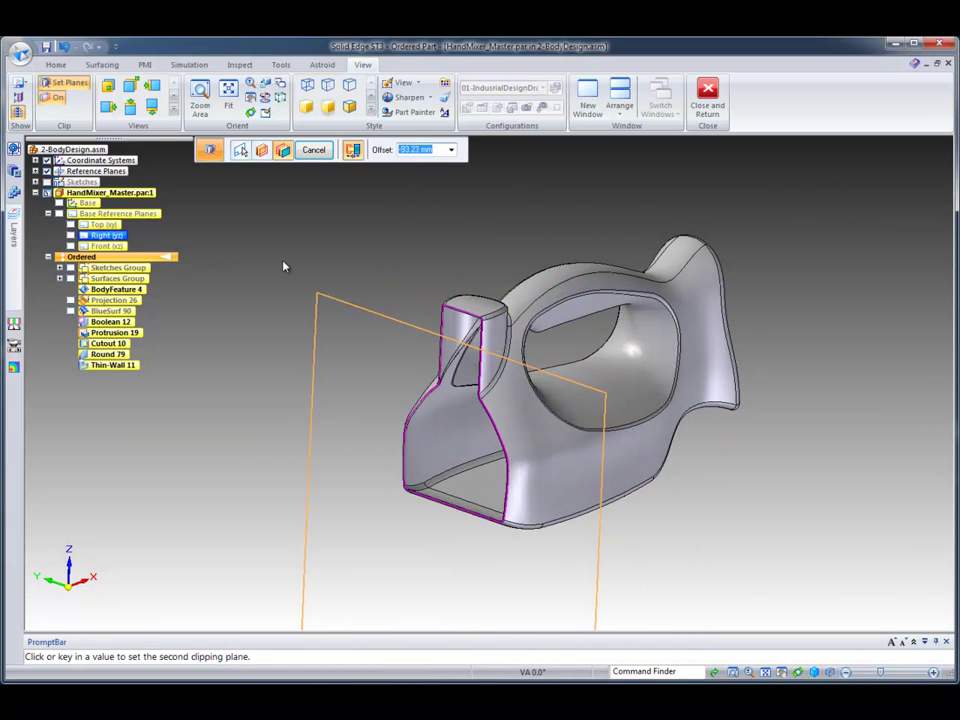
pyautogui.click(312, 209)
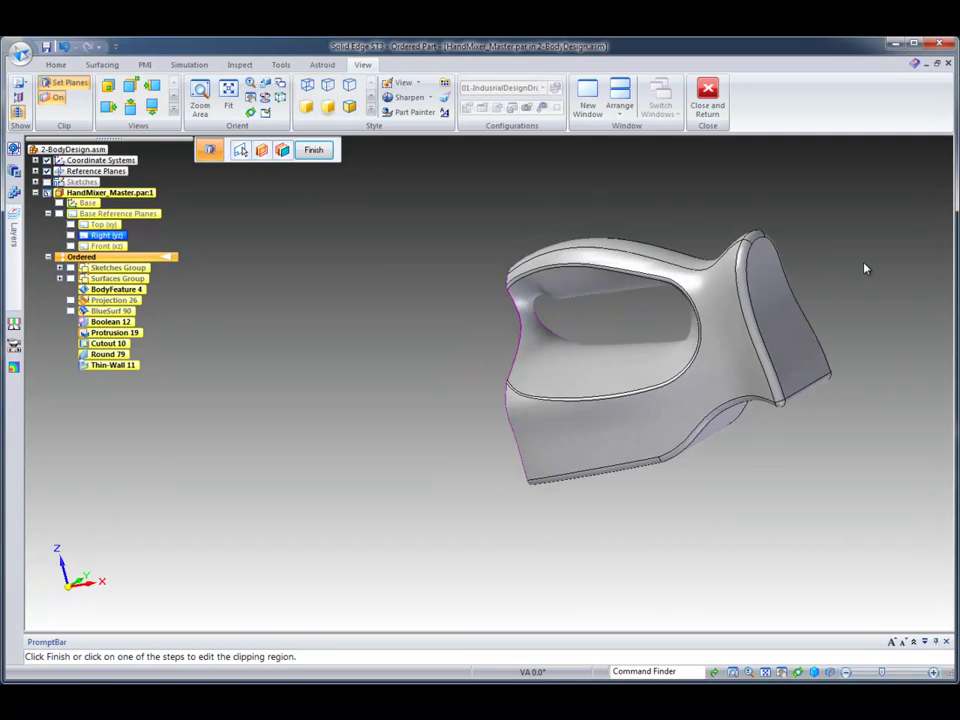
pyautogui.click(314, 150)
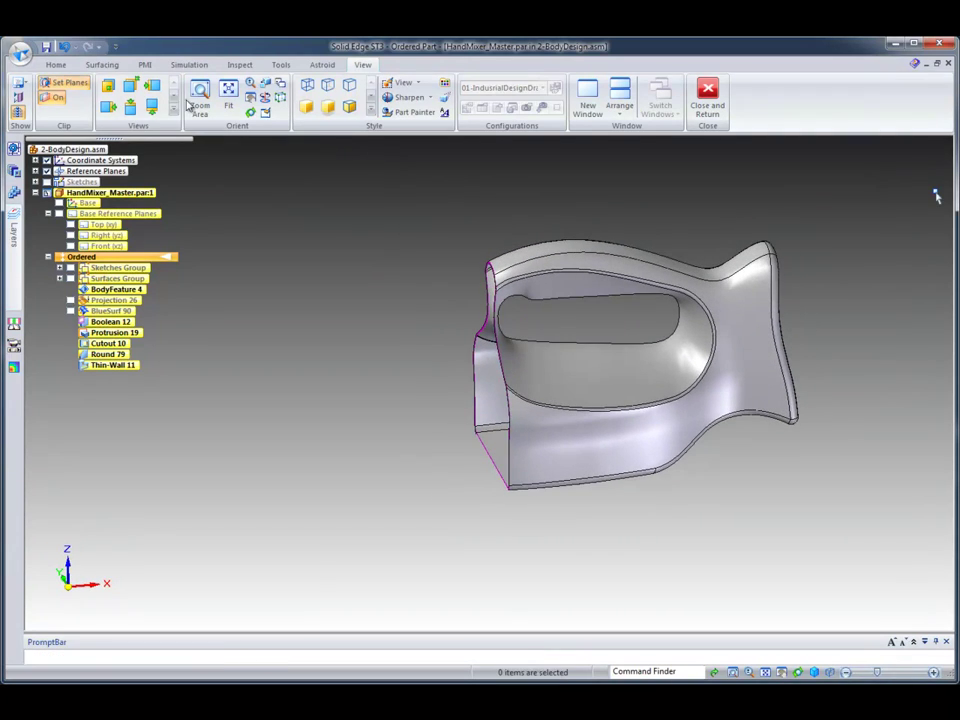
pyautogui.click(57, 97)
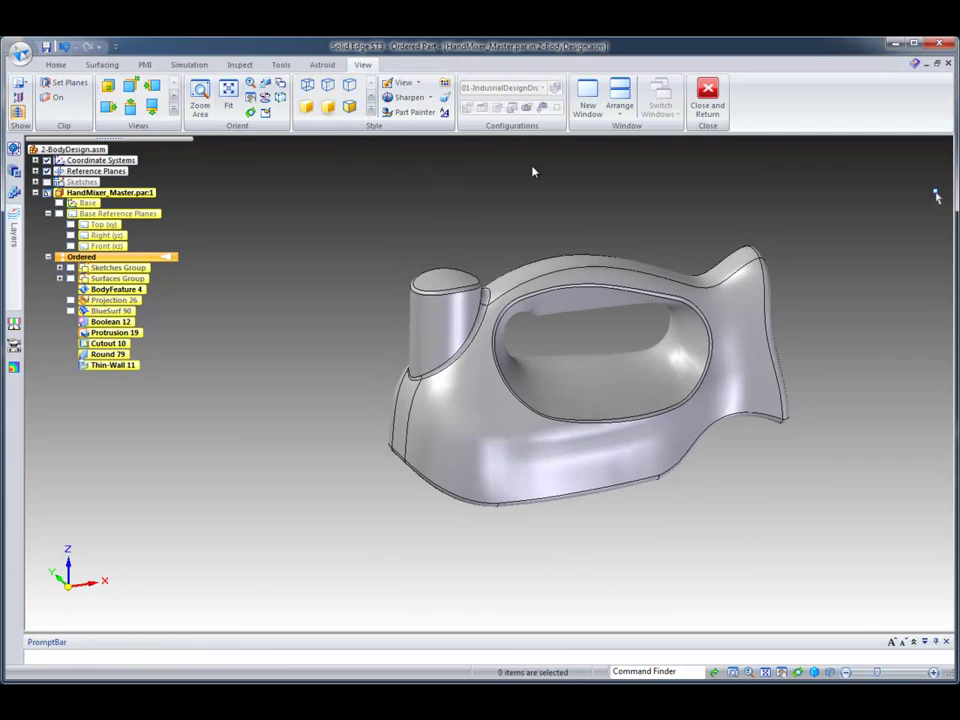
# - Close HandMixer_Master.par and return to 2-BodyDesign.asm, keeping the changes
pyautogui.click(56, 65)
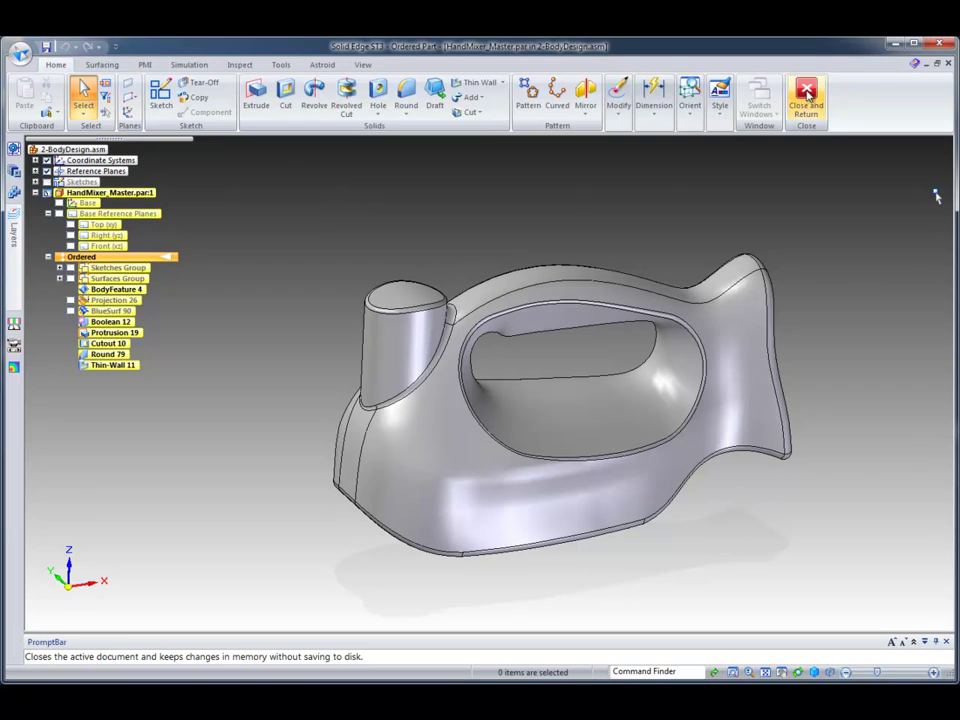
pyautogui.click(808, 94)
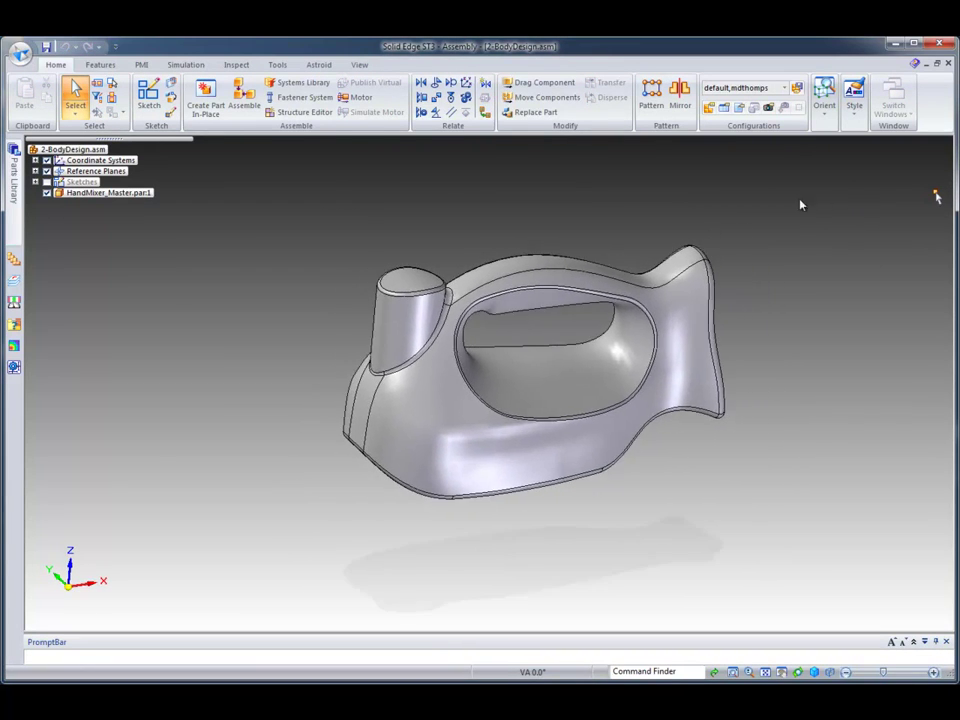
# - Apply the 01-IndusrialDesignDrawings configuration to the assembly
pyautogui.click(785, 88)
pyautogui.click(767, 119)
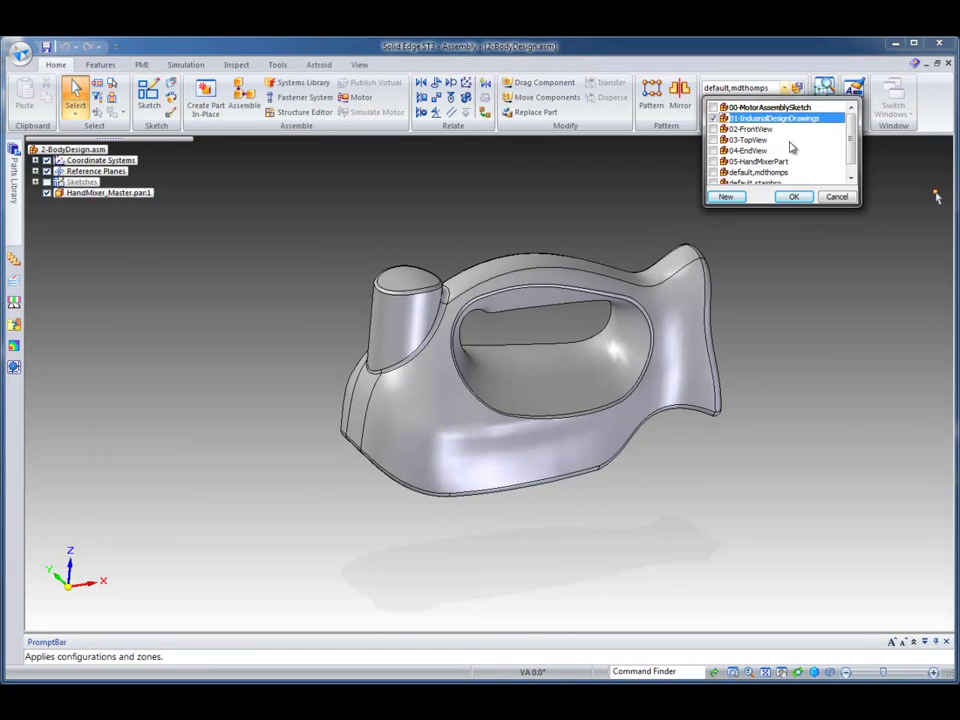
pyautogui.click(794, 197)
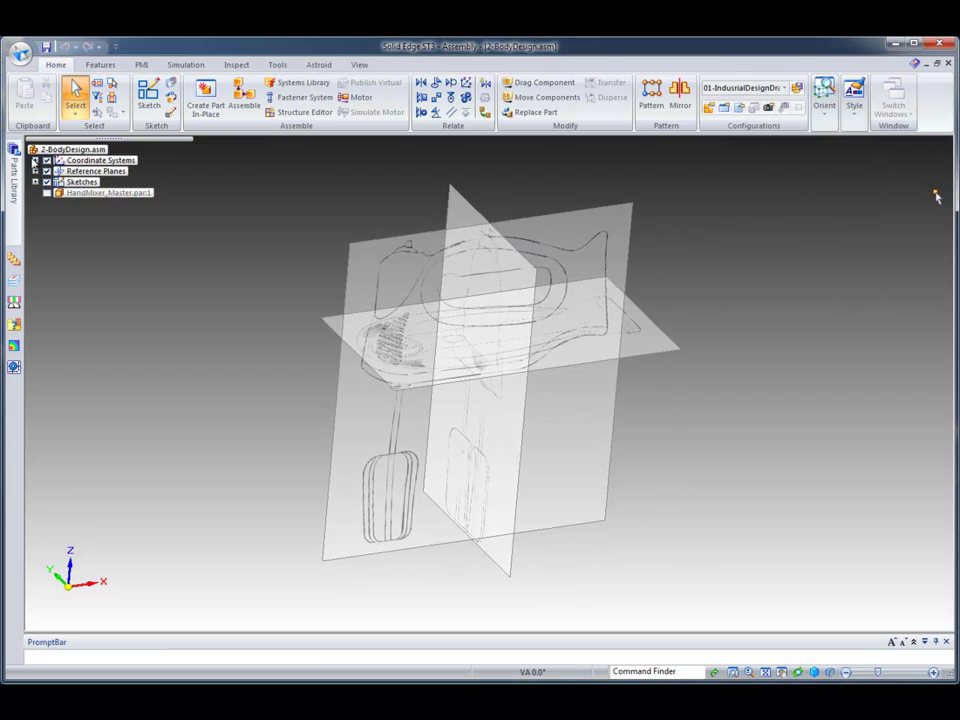
# - Show HandMixer_Master.par:1, hide Sketches in PathFinder, and save the assembly
pyautogui.click(46, 193)
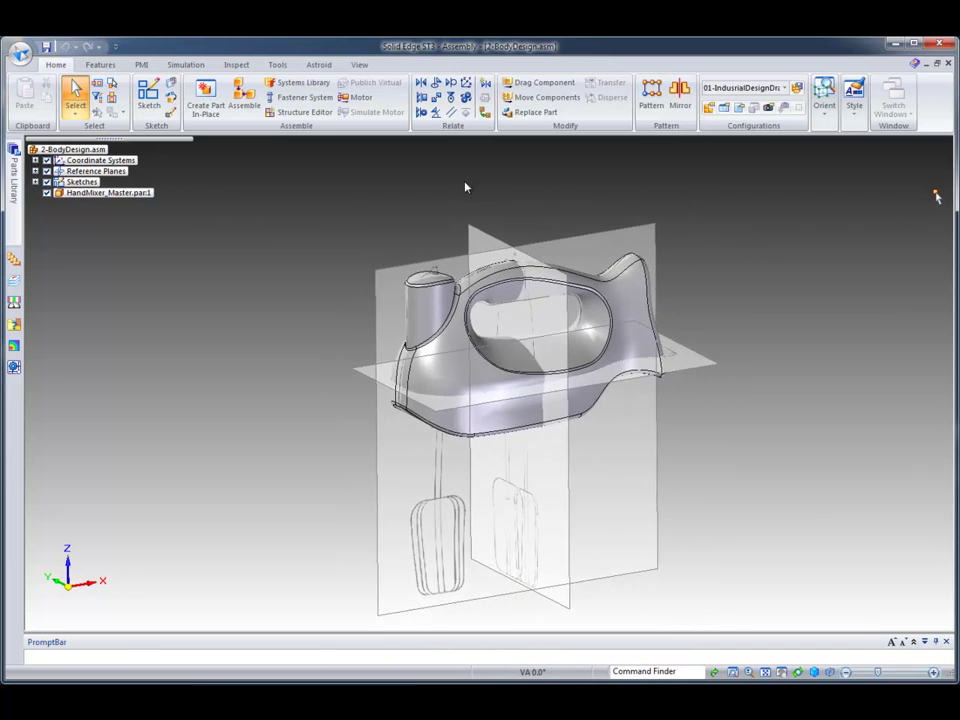
pyautogui.click(46, 182)
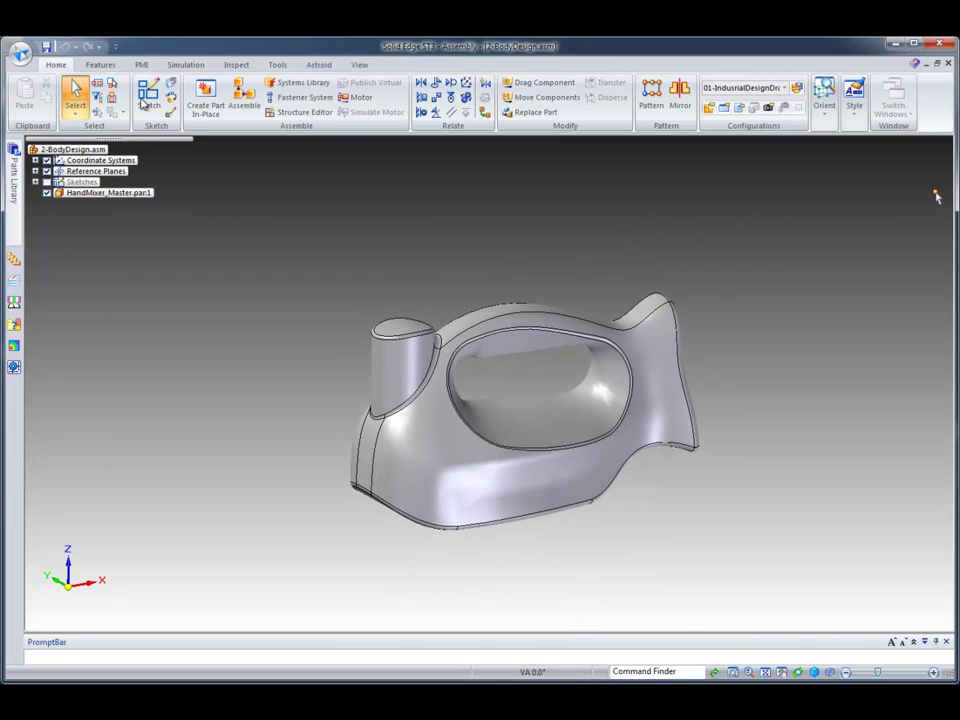
pyautogui.click(46, 47)
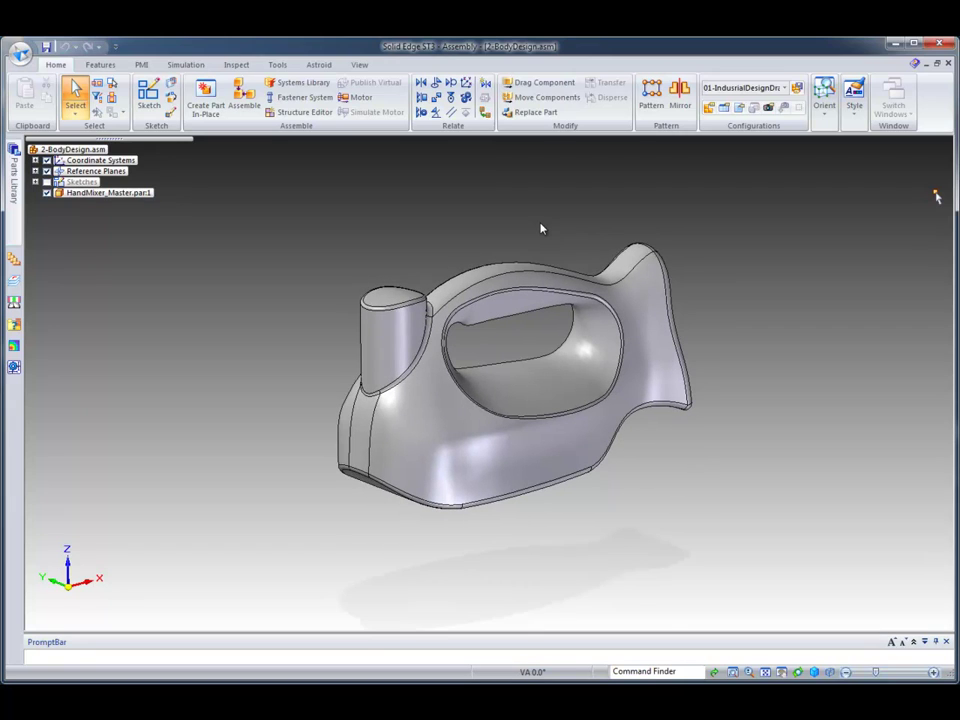
# - Open HandMixer_Master.par:1 in its own Solid Edge Part window
pyautogui.click(86, 194)
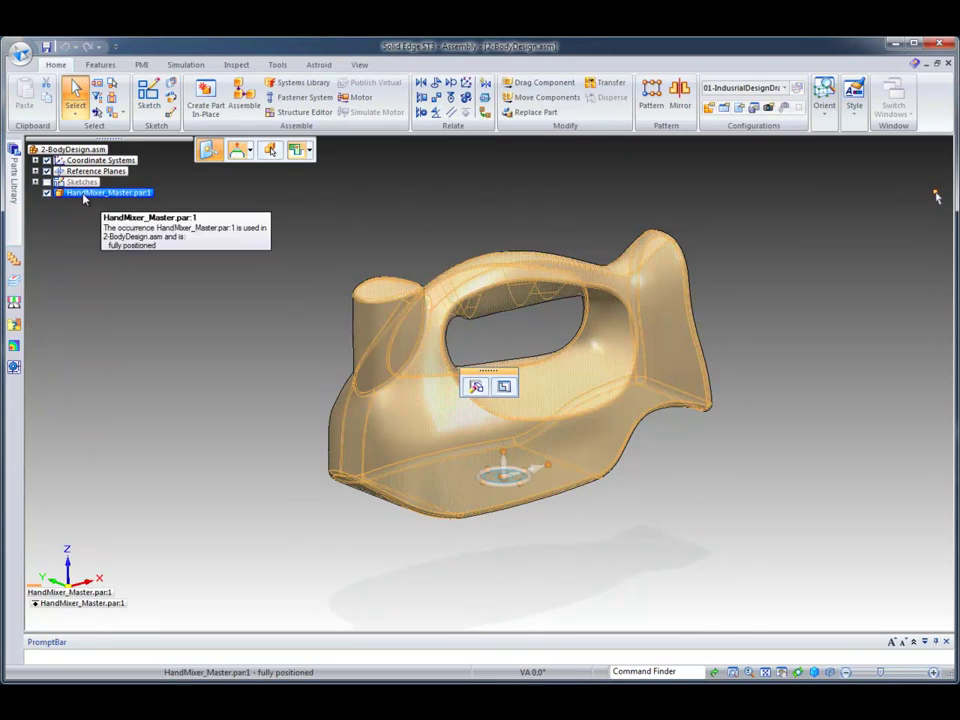
pyautogui.rightClick(84, 196)
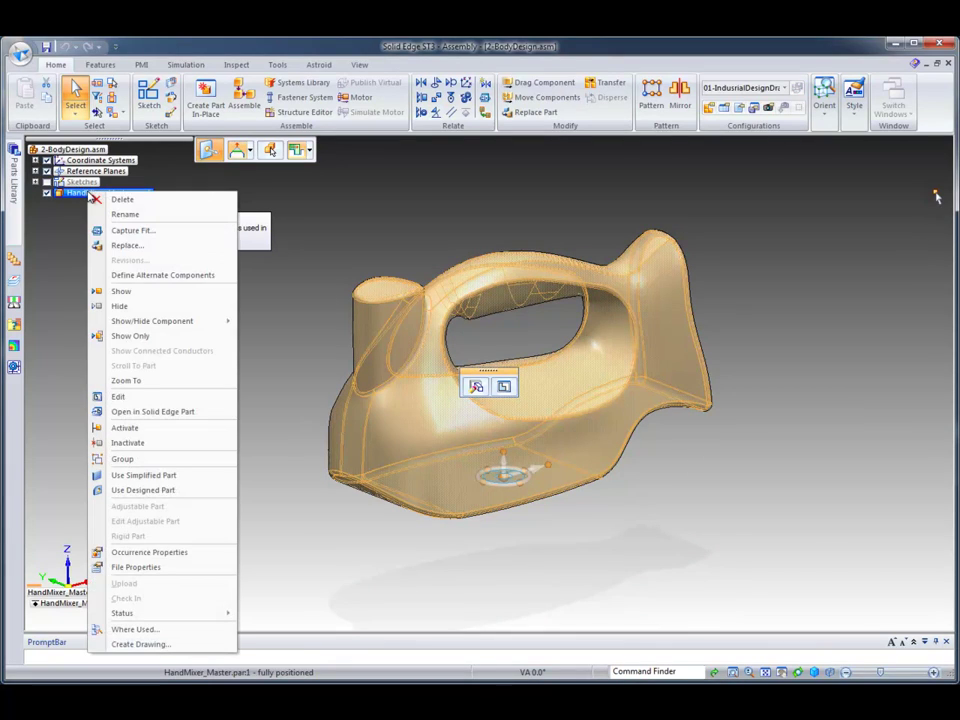
pyautogui.click(145, 413)
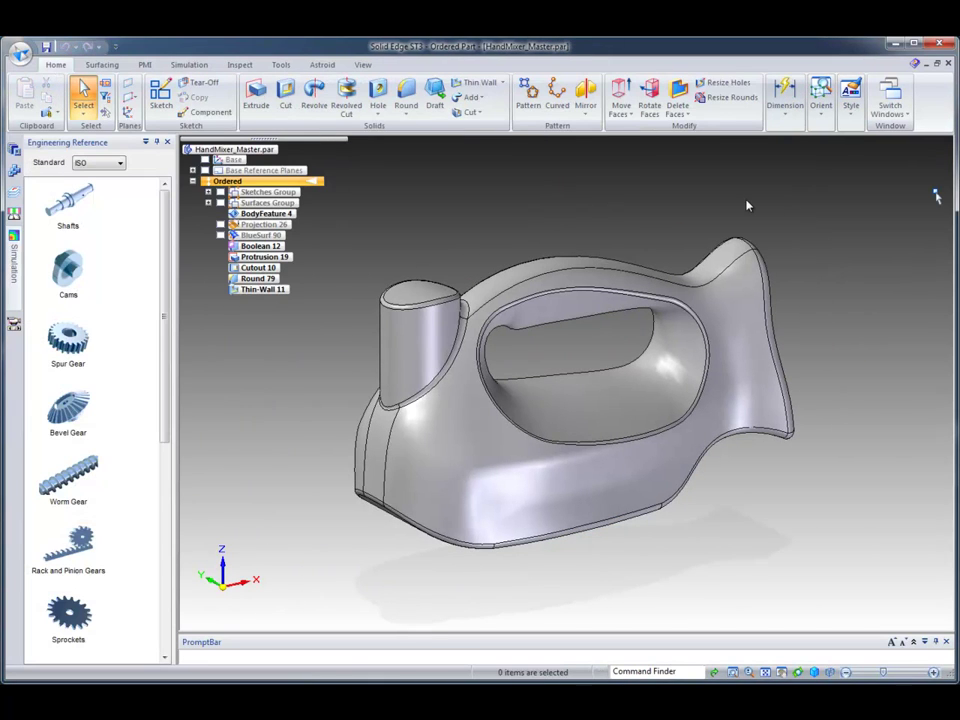
# - Collapse Engineering Reference and display the SplitSurfCurve sketch from the Sketches Group
pyautogui.click(156, 142)
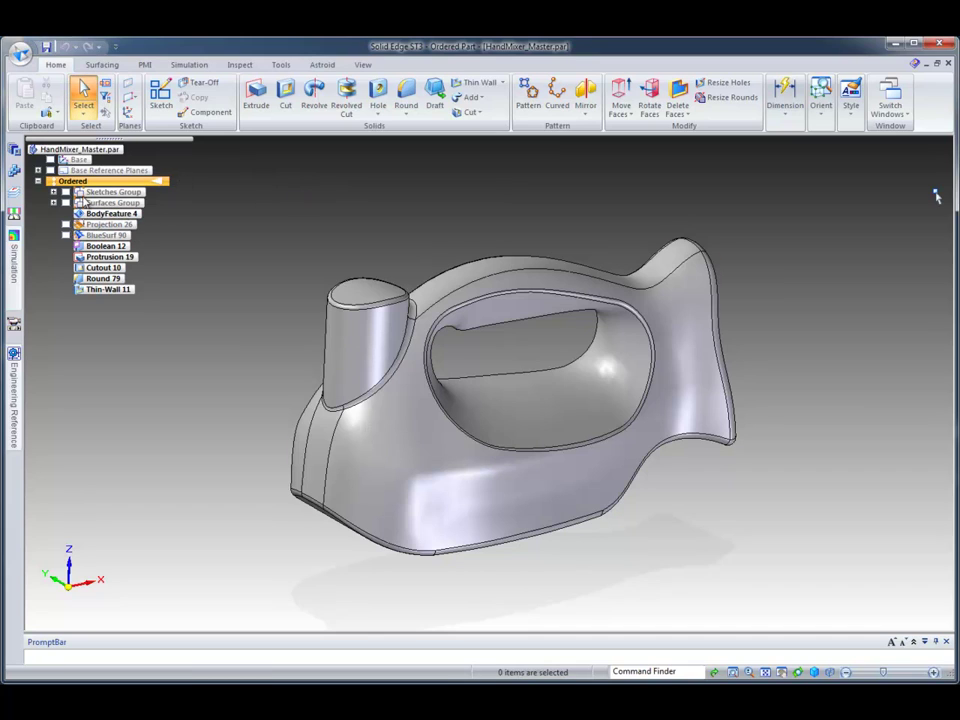
pyautogui.click(53, 192)
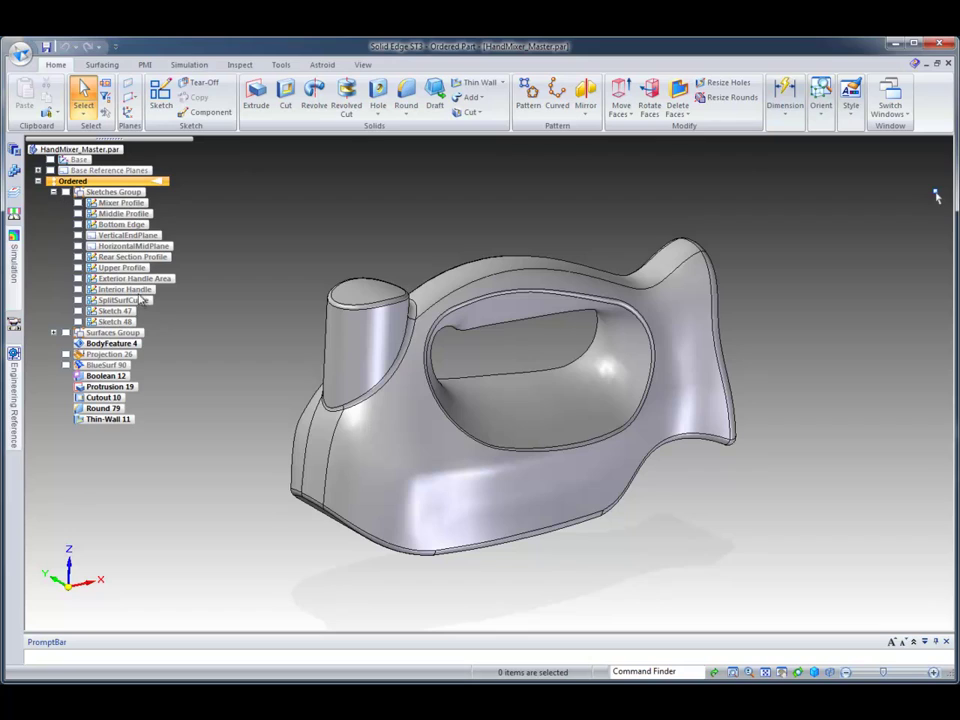
pyautogui.click(78, 300)
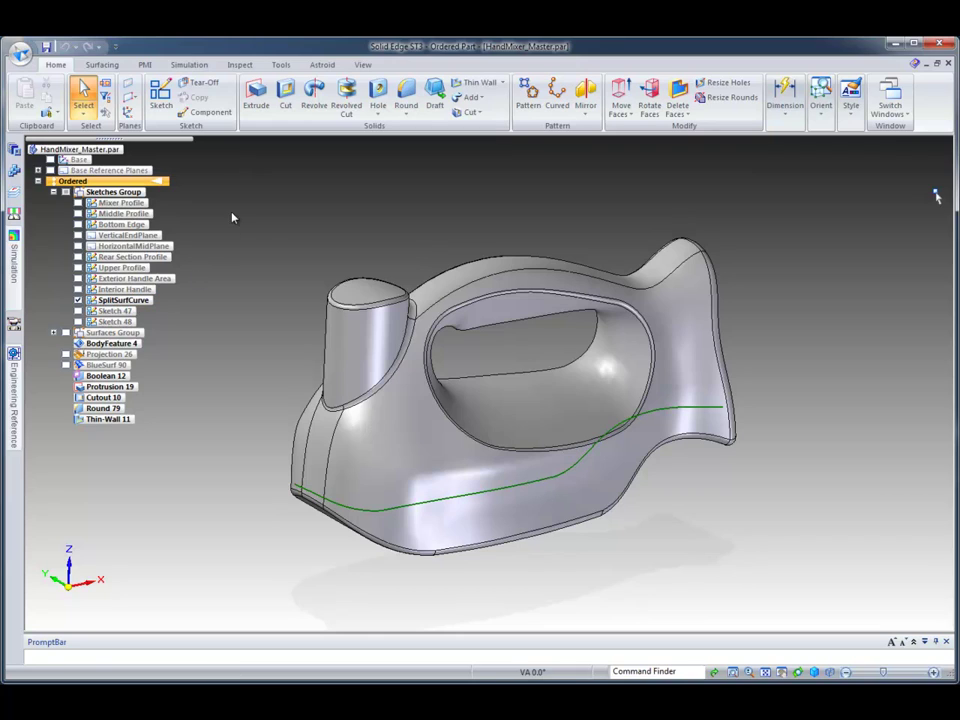
# - Extrude a symmetric 261.36 mm surface from the SplitSurfCurve chain, creating Extrude 26
pyautogui.click(101, 64)
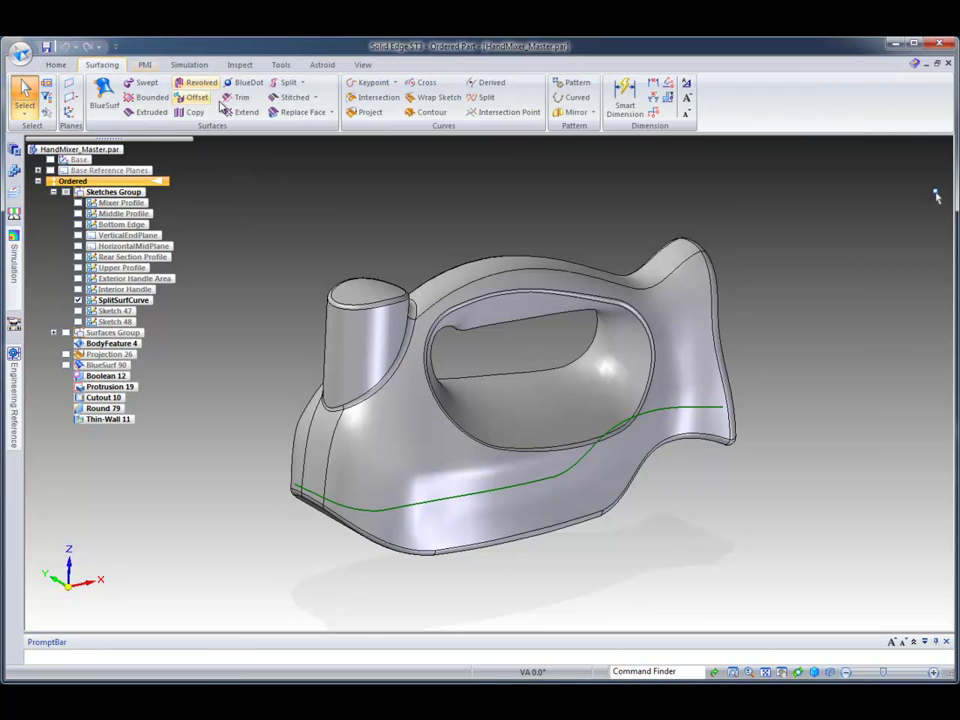
pyautogui.click(150, 112)
pyautogui.click(461, 501)
pyautogui.rightClick(768, 224)
pyautogui.scroll(-4, 782, 342)
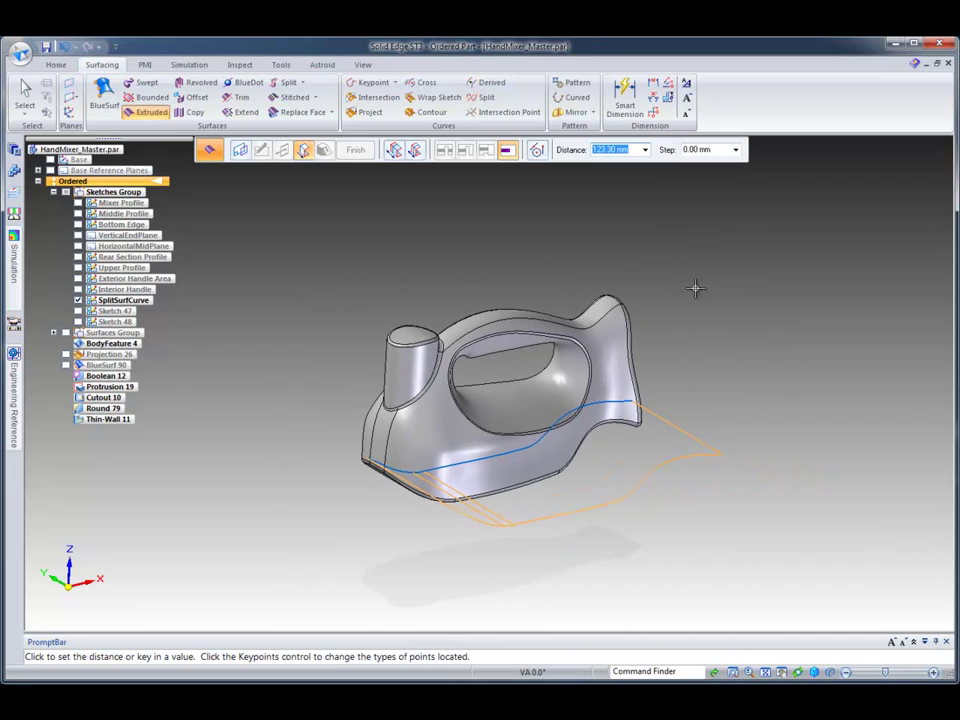
pyautogui.click(414, 150)
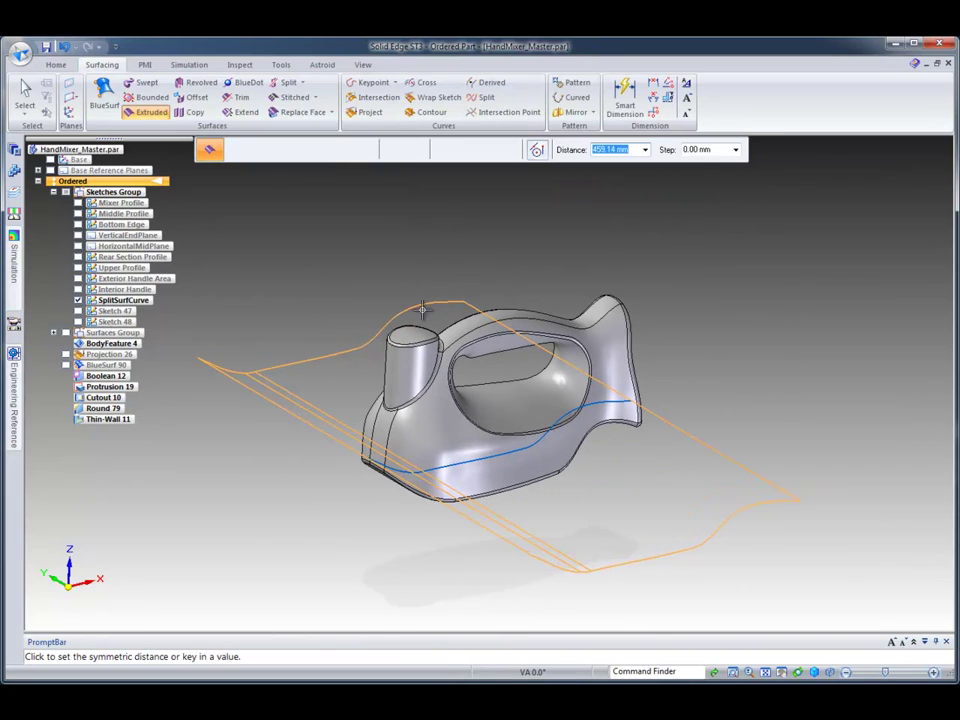
pyautogui.click(519, 229)
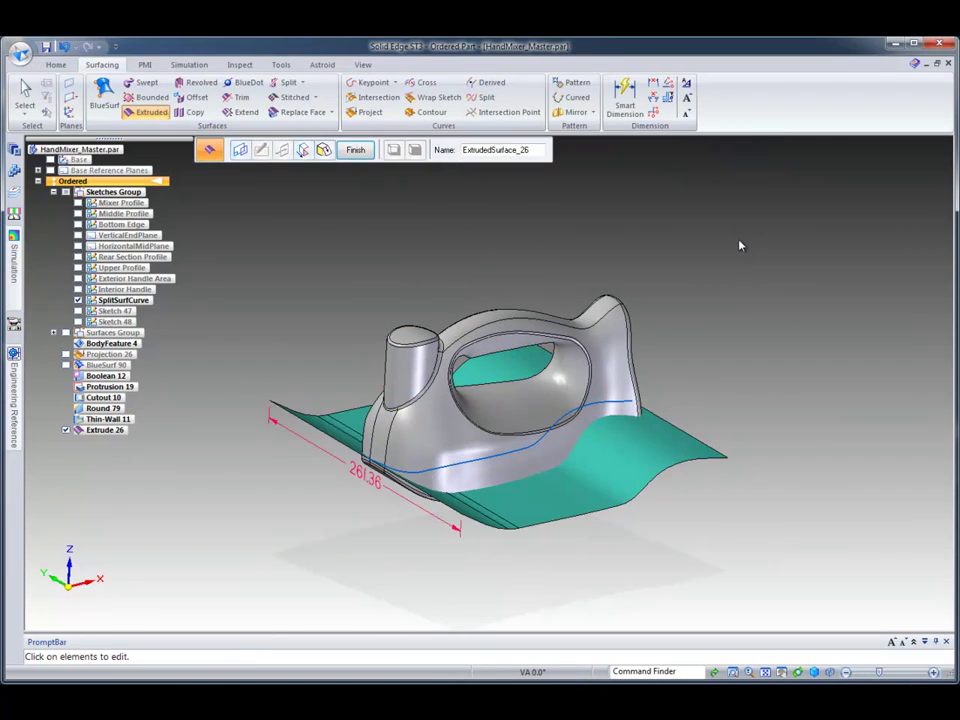
pyautogui.moveTo(741, 245); pyautogui.dragTo(350, 155, button='middle')
pyautogui.click(355, 149)
pyautogui.press('Escape')
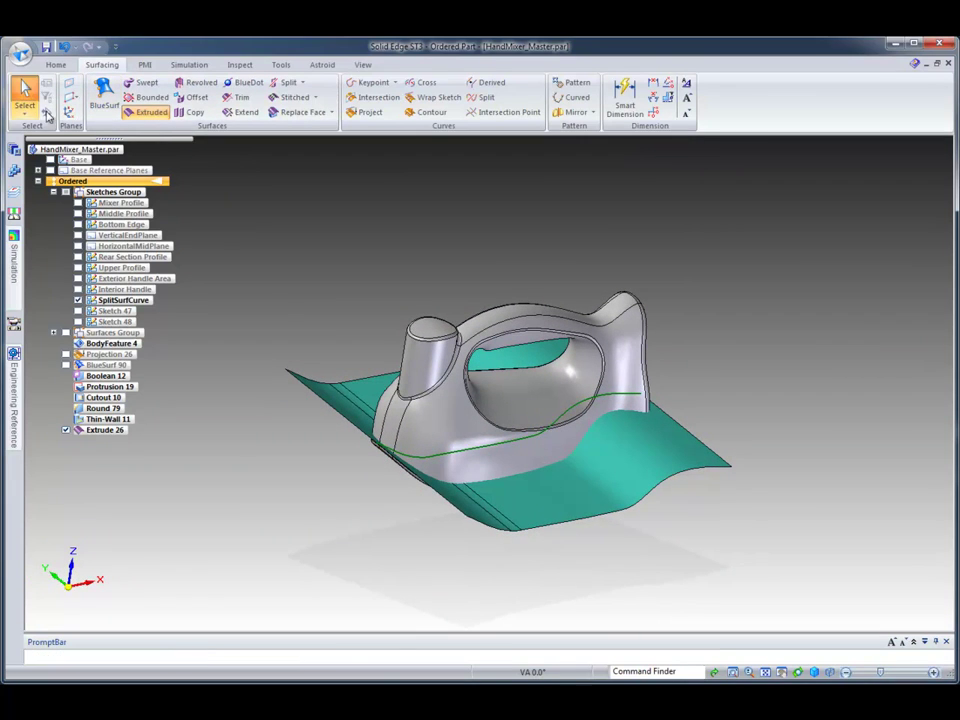
# - Hide the SplitSurfCurve sketch and collapse the Sketches Group
pyautogui.click(78, 300)
pyautogui.click(53, 191)
pyautogui.moveTo(657, 210); pyautogui.dragTo(779, 232, button='middle')
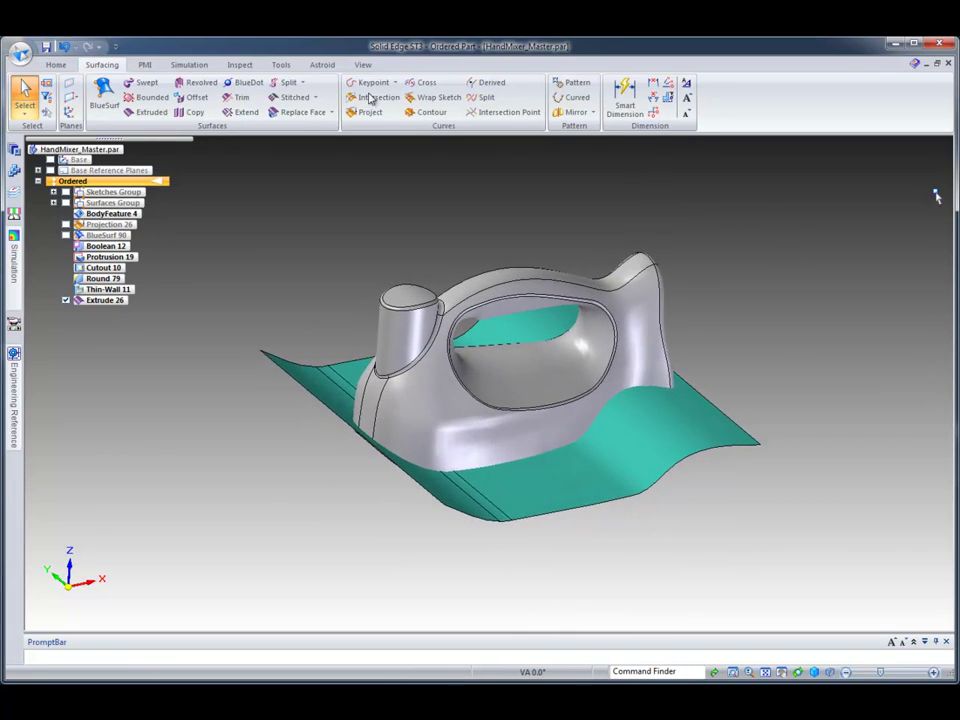
# - Start Divide Part using the teal Extrude 26 surface and choose the side to divide
pyautogui.click(63, 46)
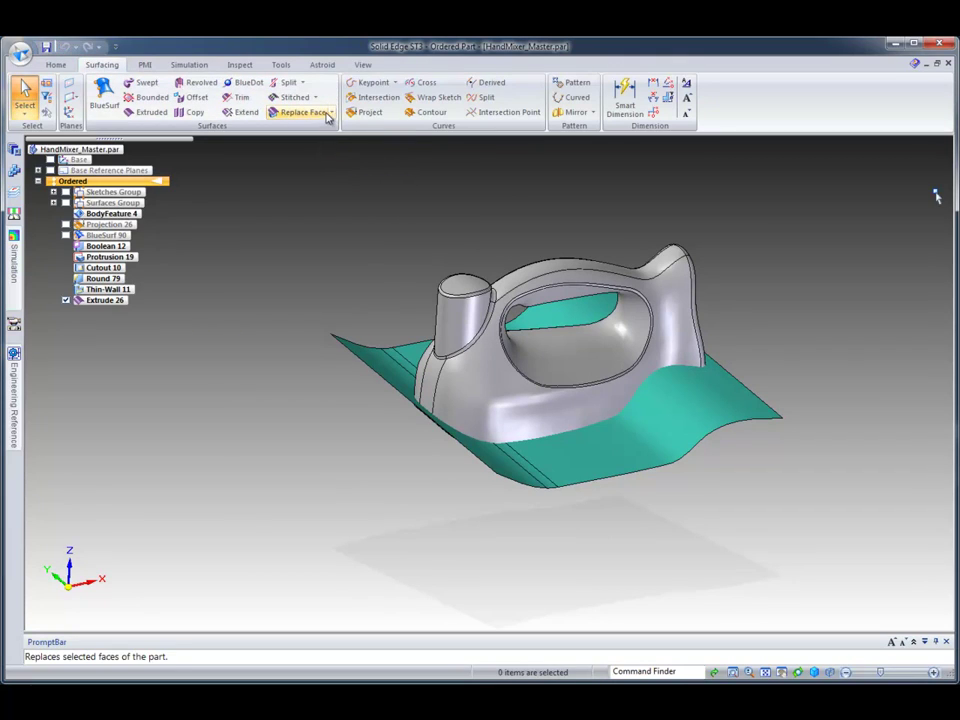
pyautogui.click(331, 113)
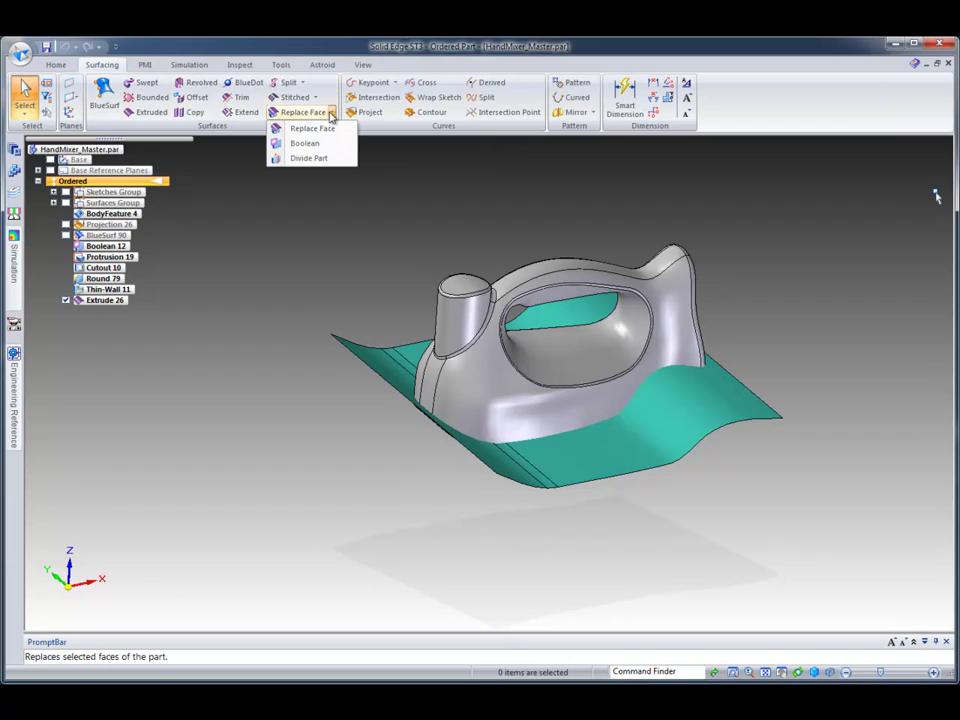
pyautogui.click(309, 158)
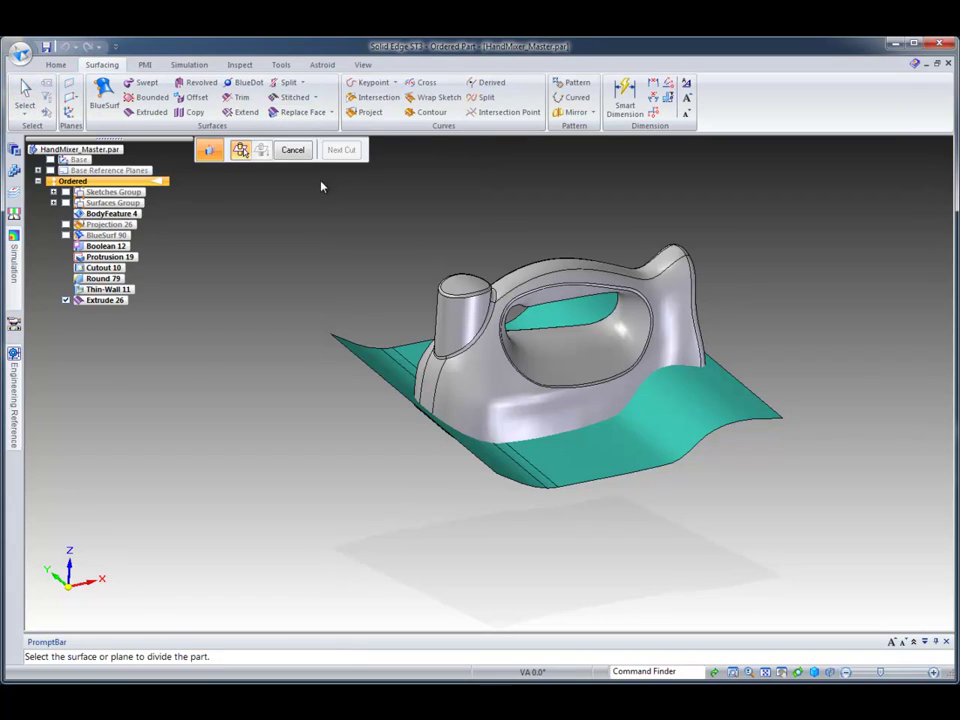
pyautogui.click(654, 444)
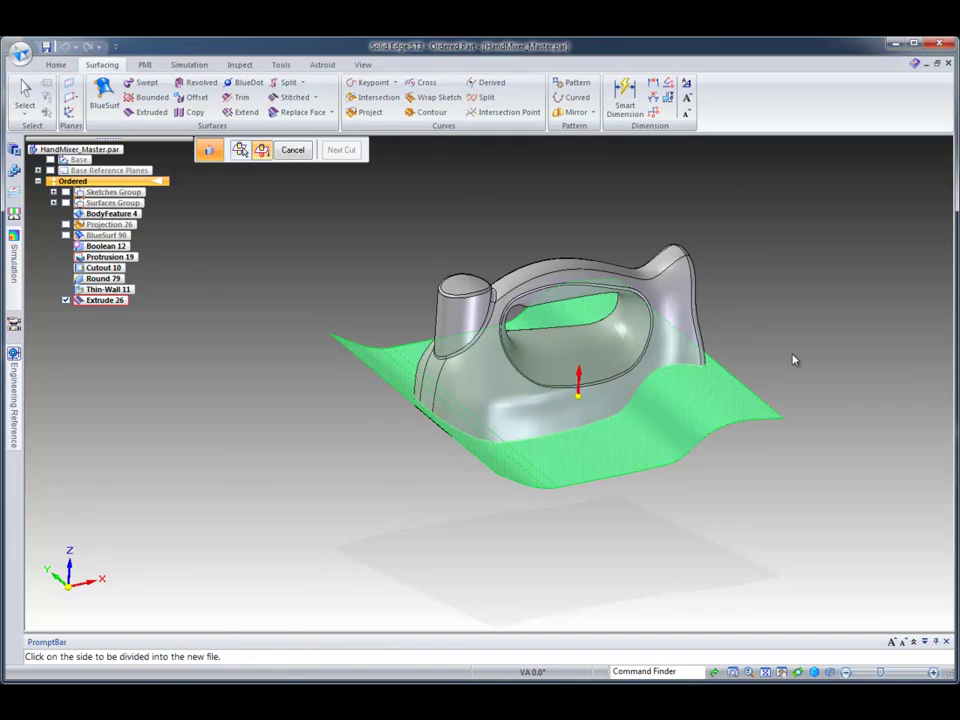
pyautogui.click(797, 446)
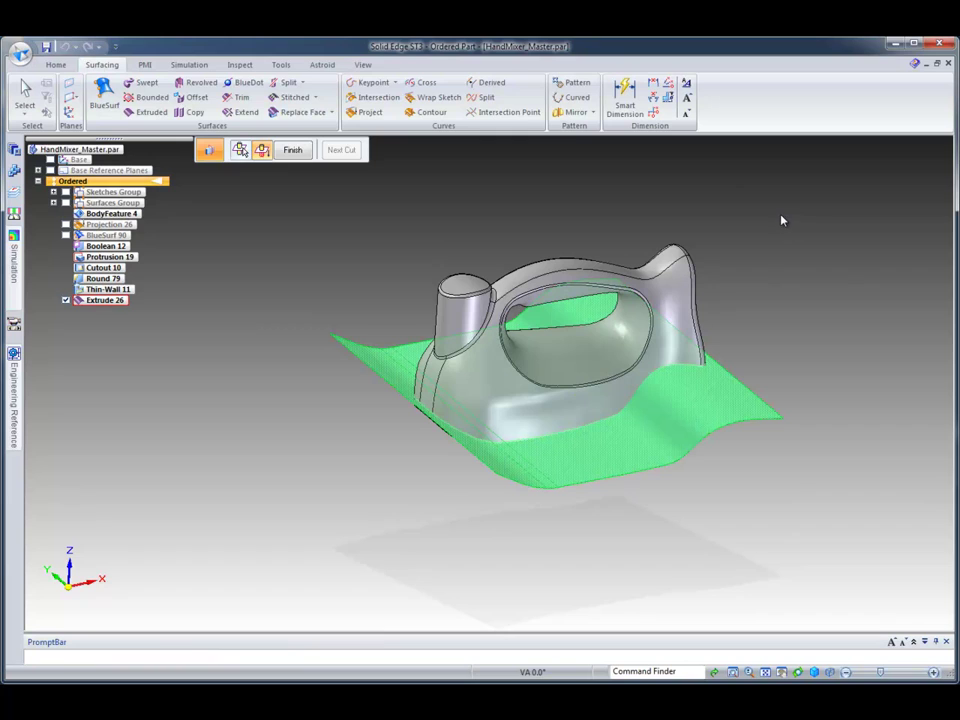
# - Name the divided pieces 'top' and 'bottom' in the cuts list and select all cuts
pyautogui.click(341, 150)
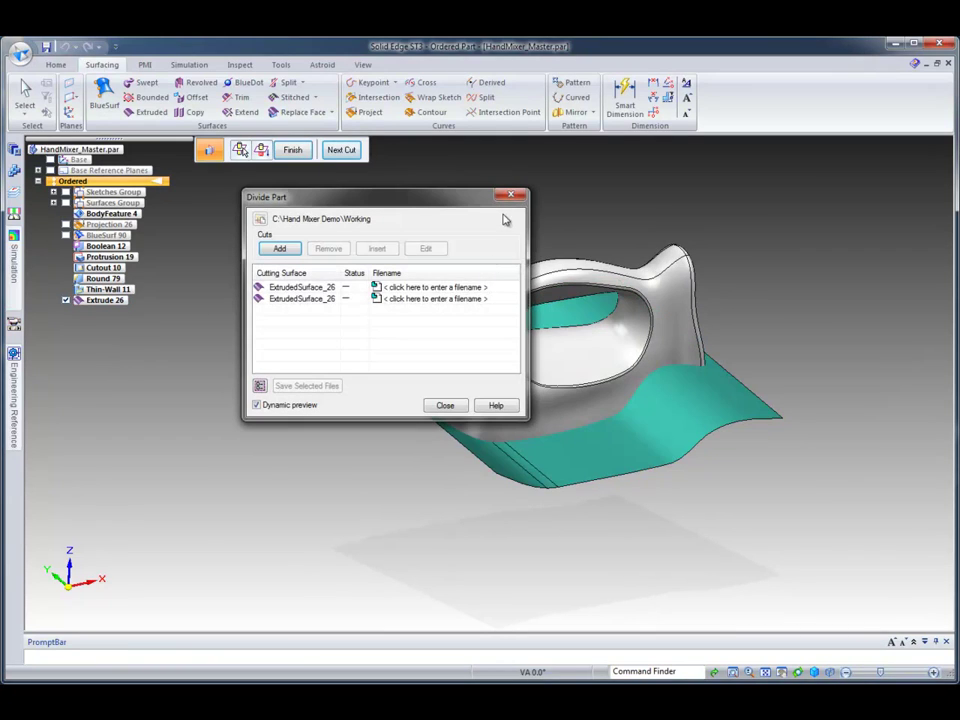
pyautogui.moveTo(468, 202); pyautogui.dragTo(345, 188)
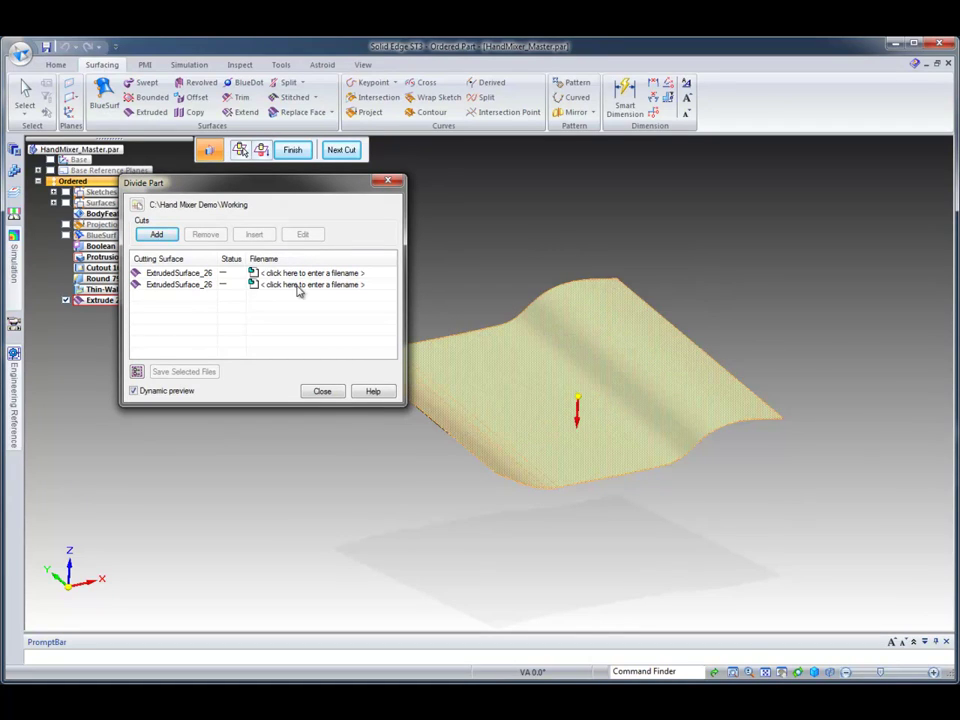
pyautogui.click(302, 273)
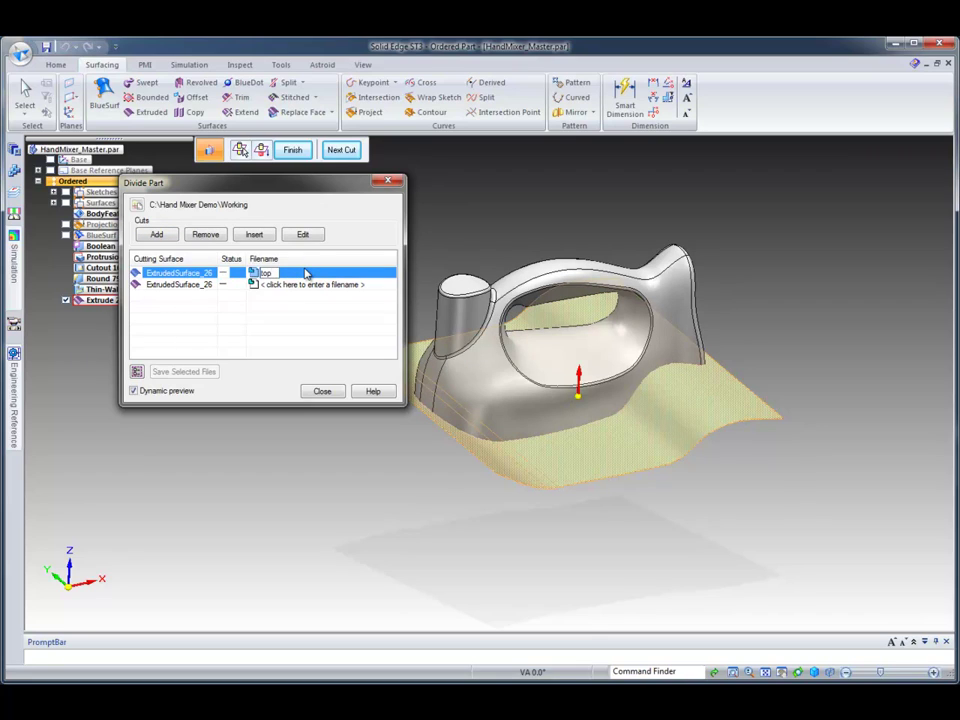
pyautogui.write('top')
pyautogui.click(297, 286)
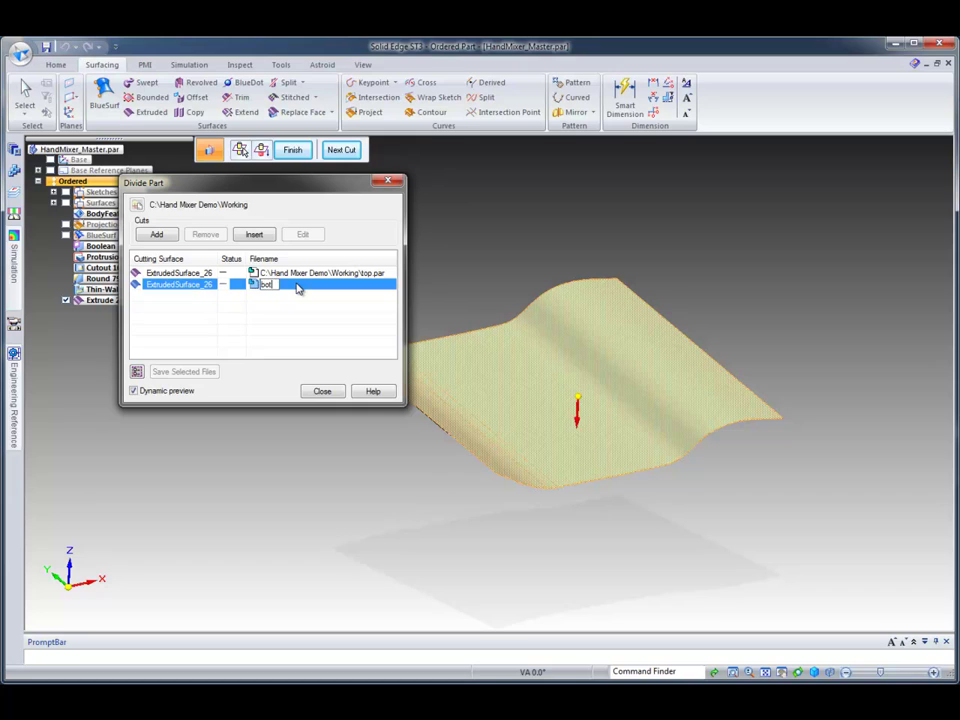
pyautogui.write('bottom')
pyautogui.press('Return')
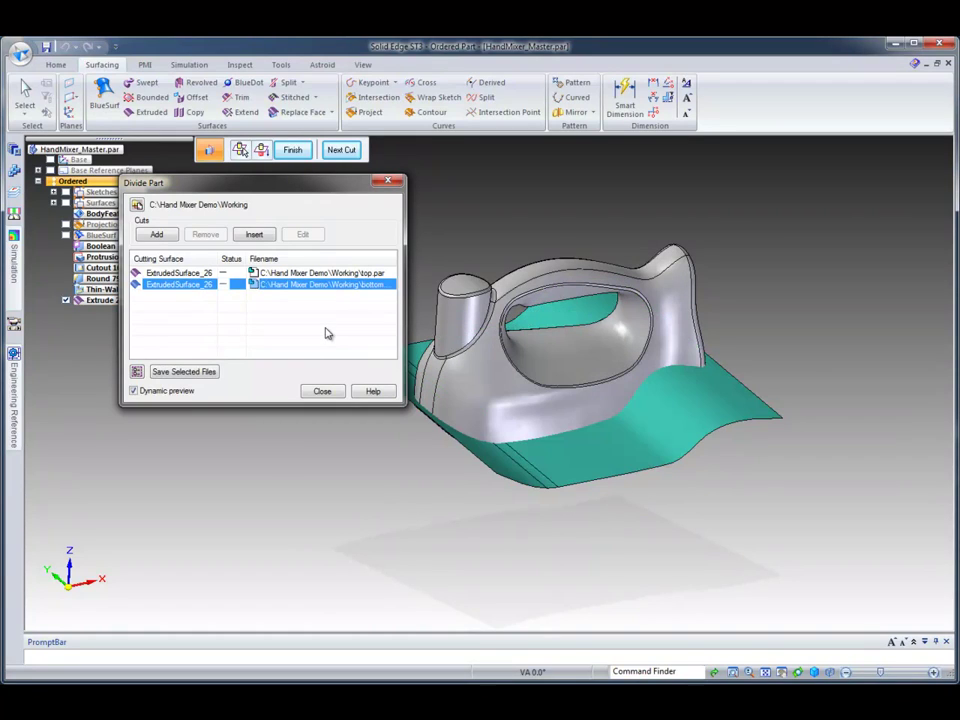
pyautogui.click(139, 373)
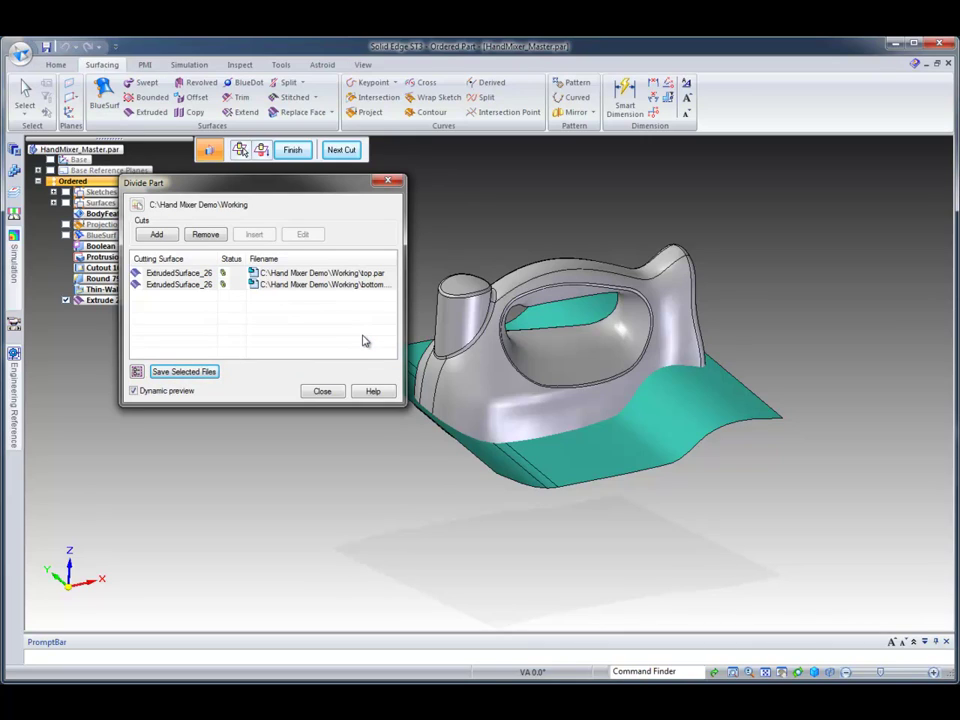
# - End the divide step, hide Extrude 26, and close the master part without saving
pyautogui.click(322, 391)
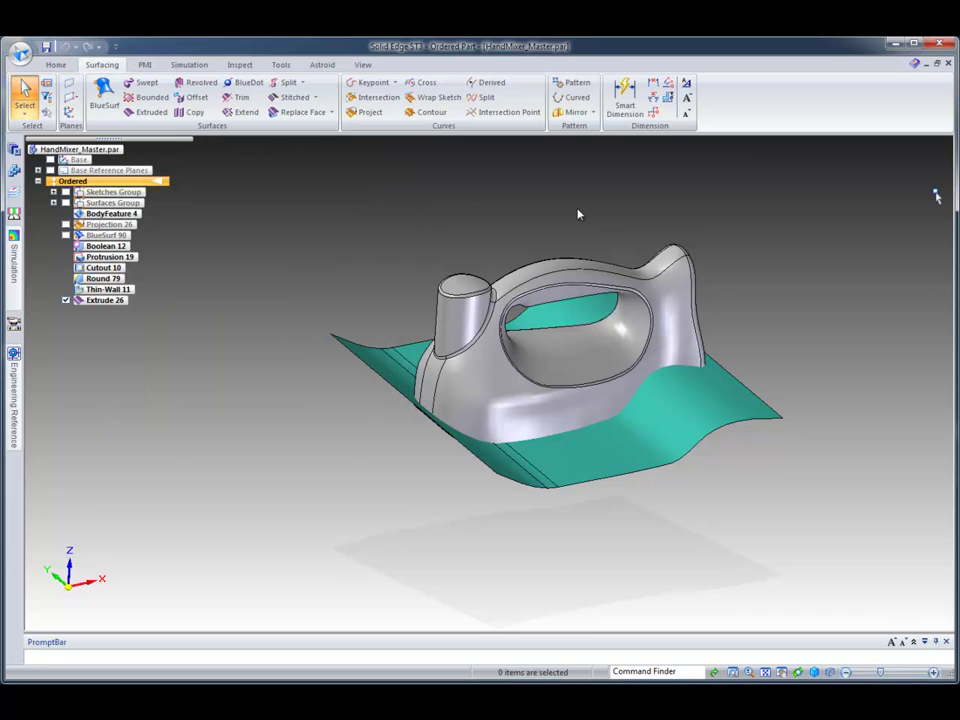
pyautogui.click(66, 300)
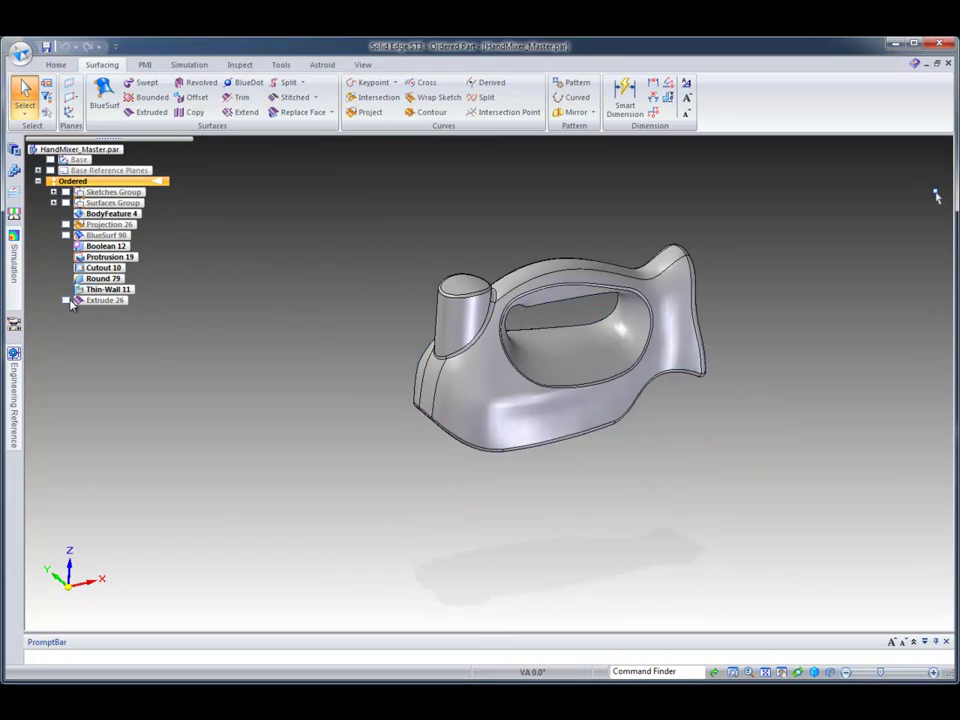
pyautogui.moveTo(628, 208); pyautogui.dragTo(674, 211, button='middle')
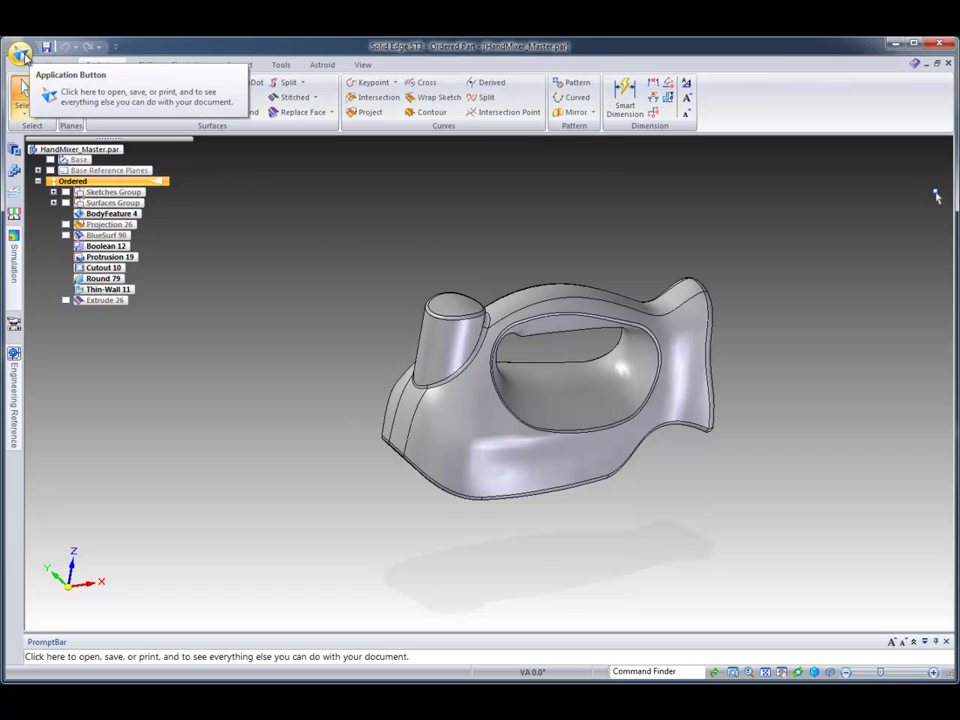
pyautogui.click(22, 52)
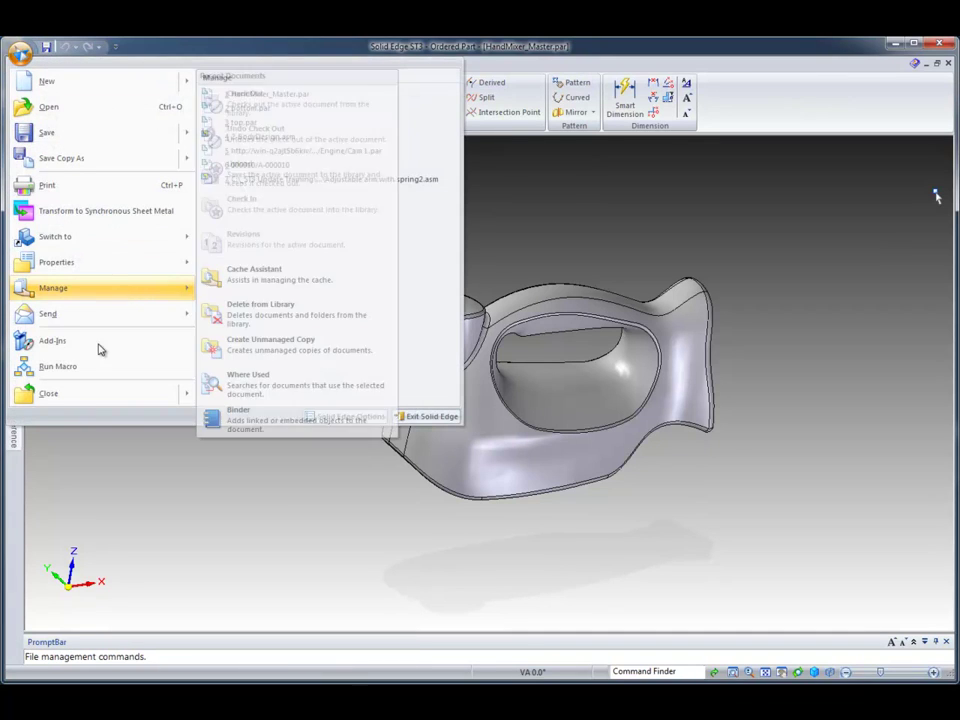
pyautogui.click(85, 395)
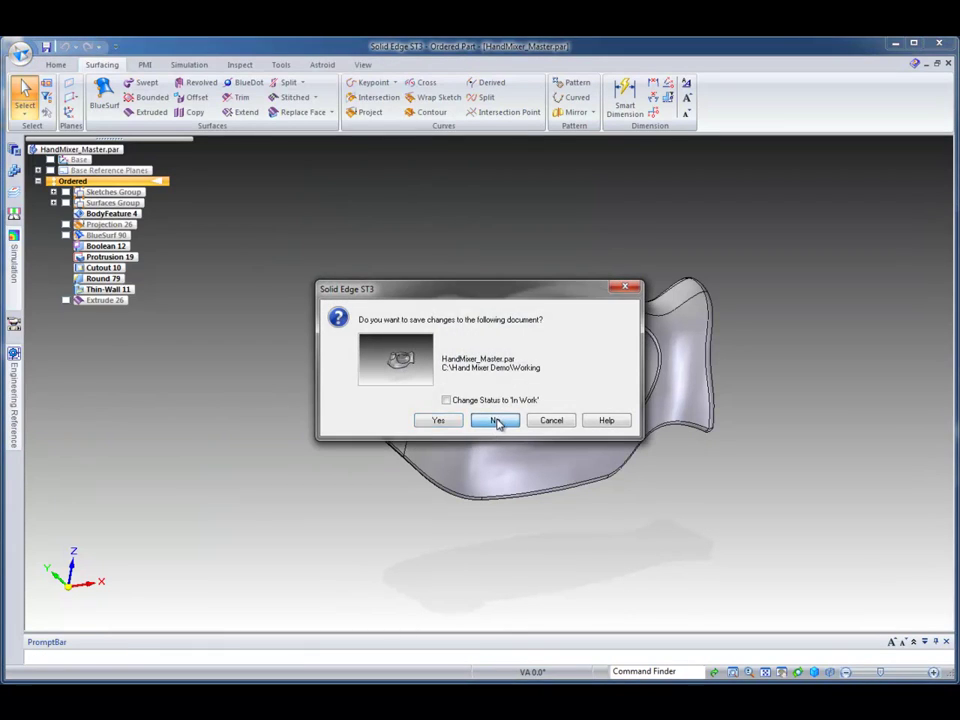
pyautogui.click(495, 418)
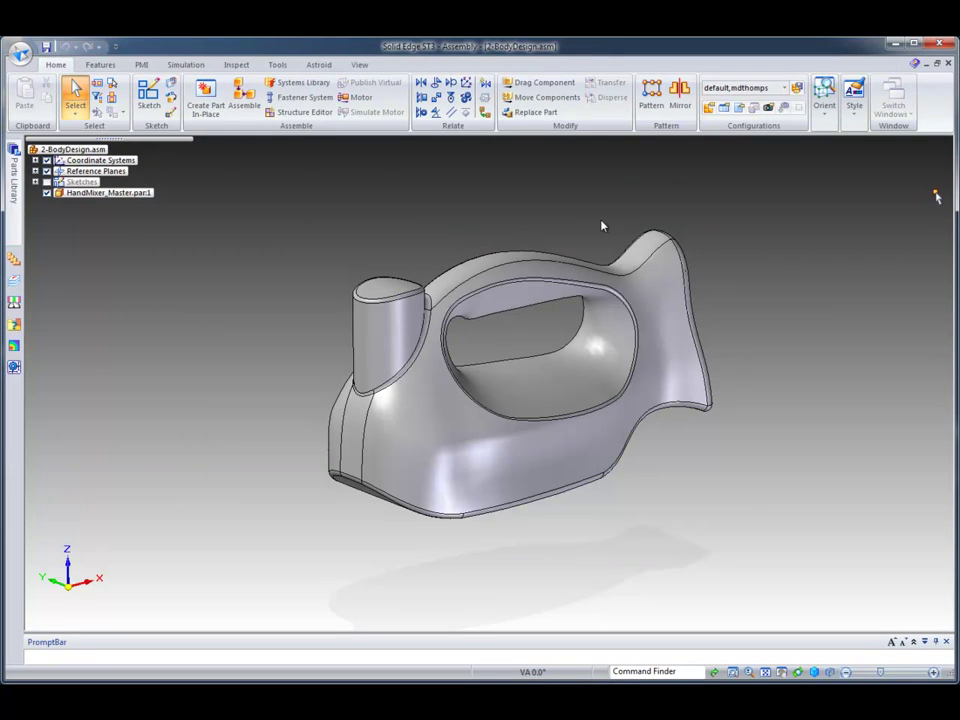
# - Open the Run Macro dialog from the 2-BodyDesign assembly
pyautogui.moveTo(611, 223); pyautogui.dragTo(503, 208, button='middle')
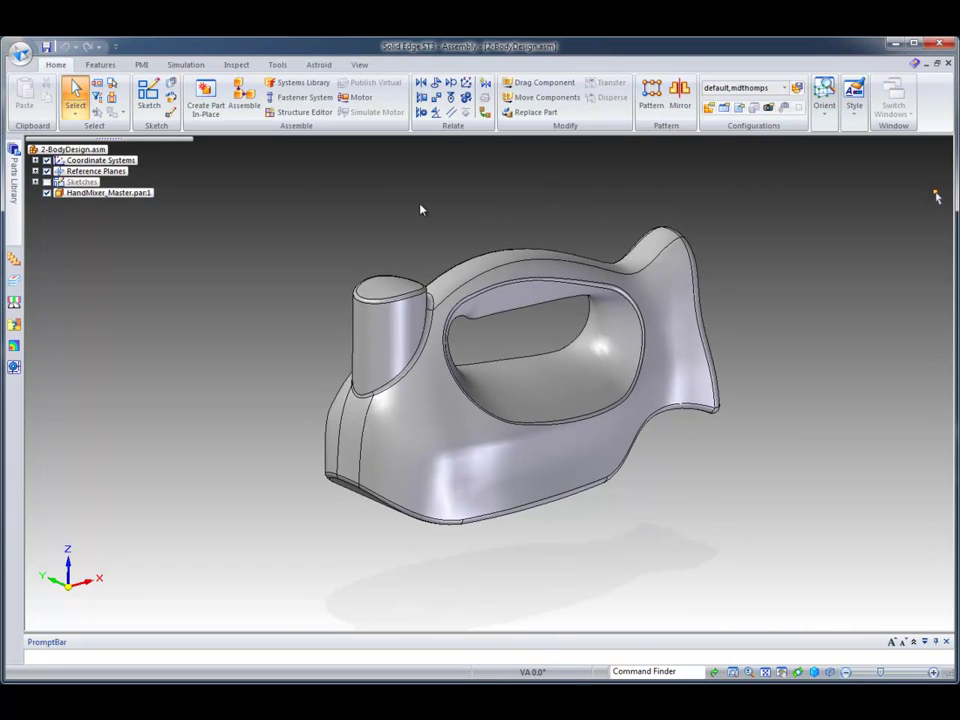
pyautogui.click(21, 54)
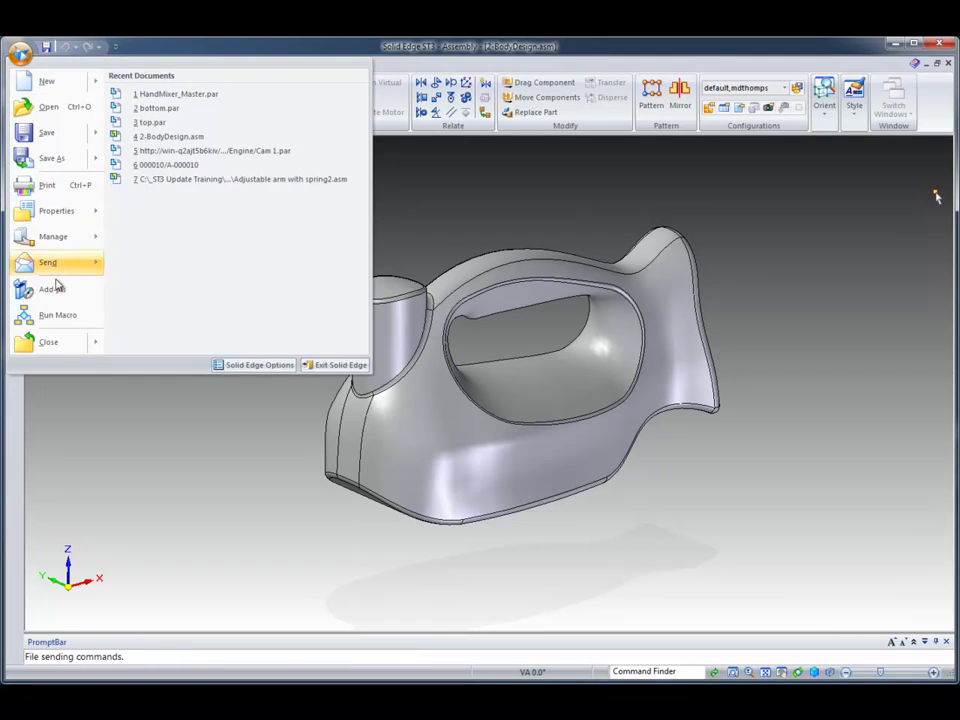
pyautogui.click(55, 316)
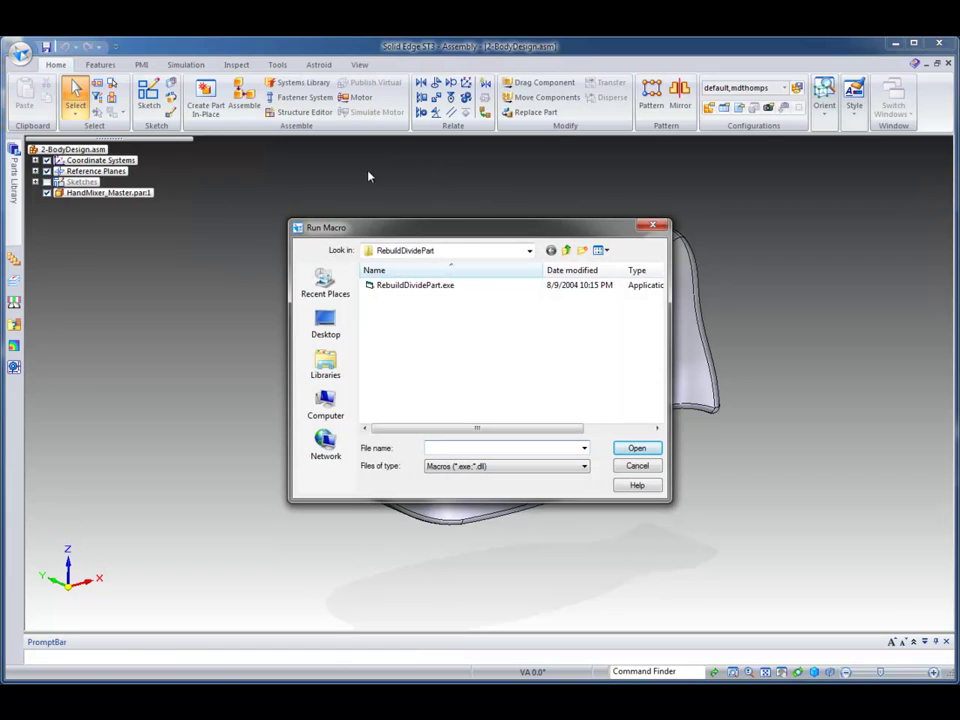
# - Run RebuildDividePart.exe from the RebuildDividePart folder in Hand Mixer Demo
pyautogui.click(567, 251)
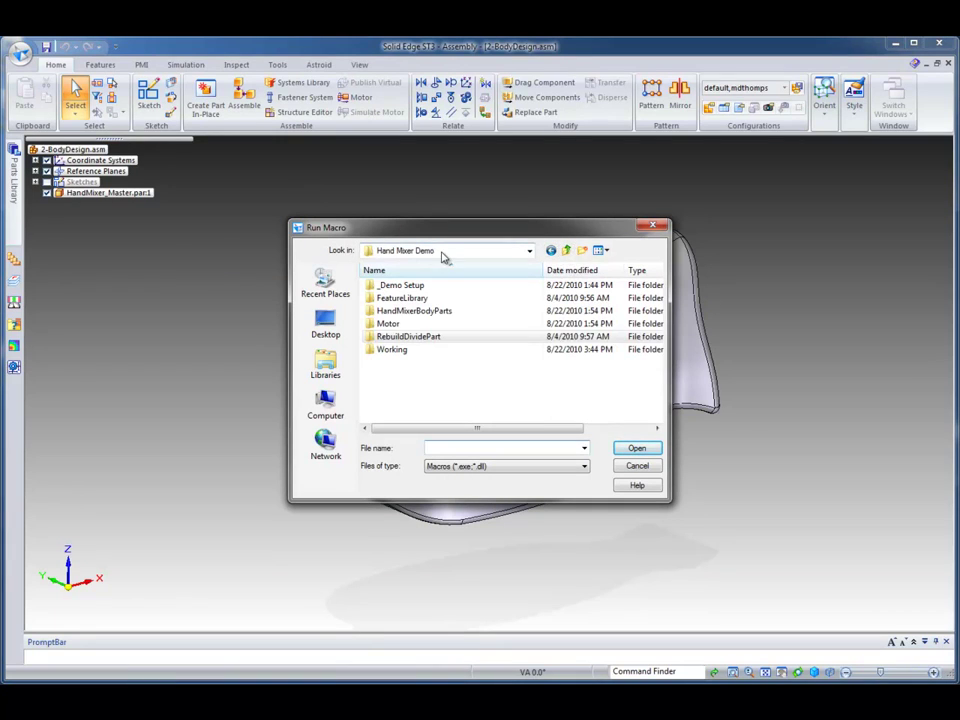
pyautogui.doubleClick(412, 338)
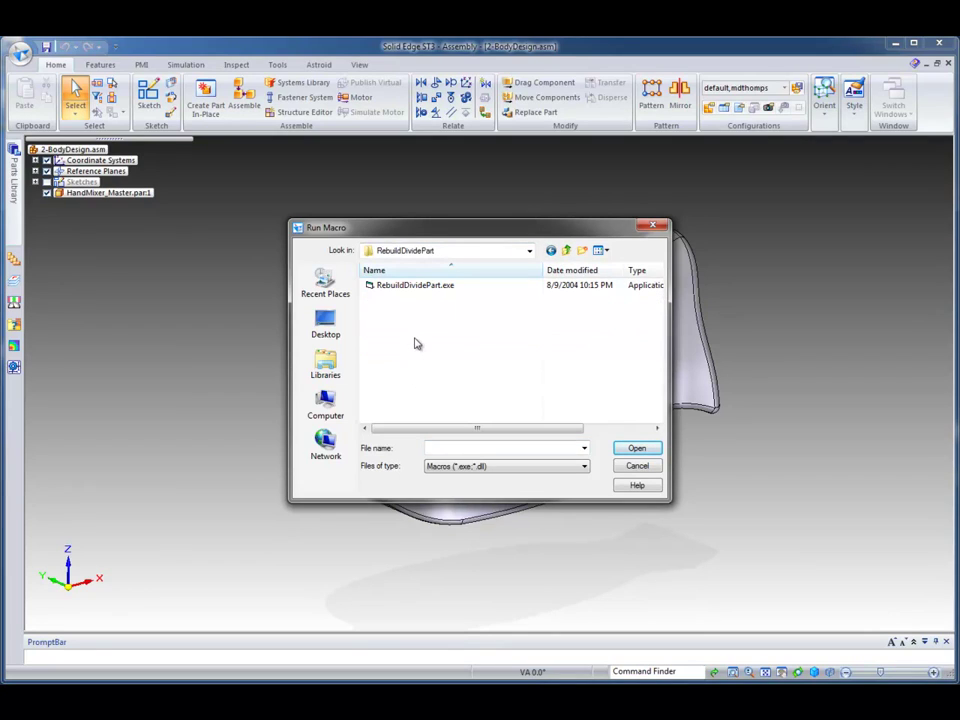
pyautogui.click(410, 285)
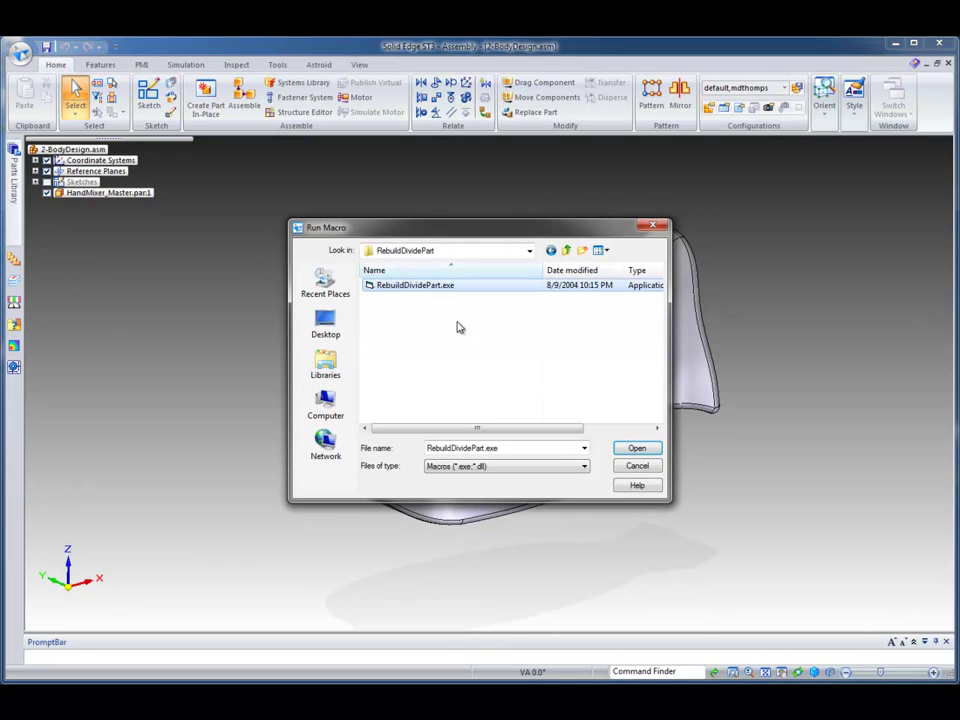
pyautogui.click(636, 450)
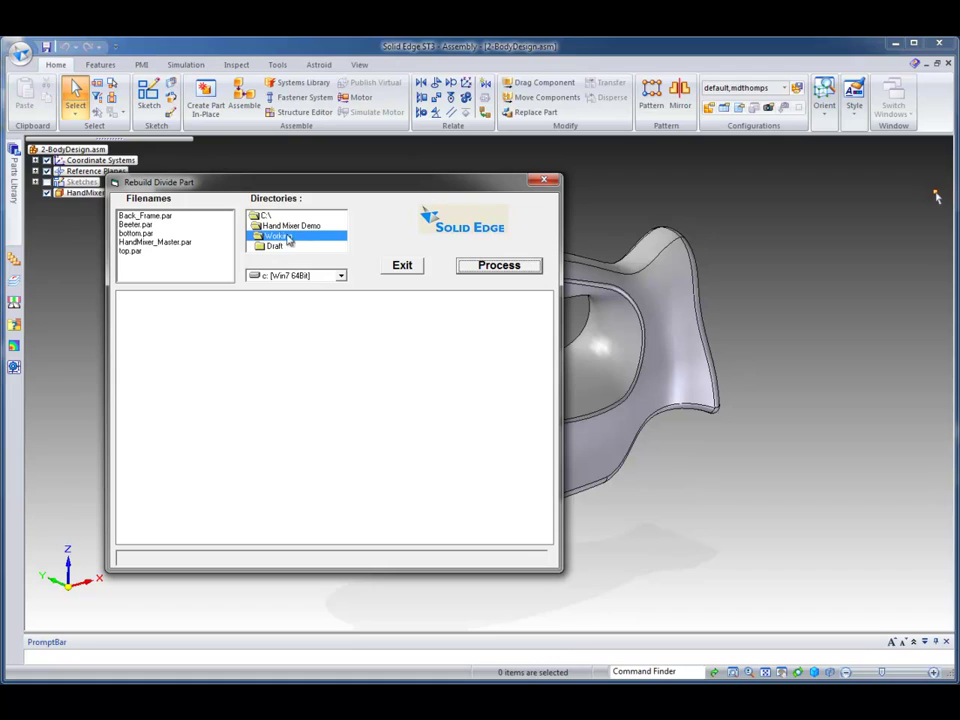
# - Select bottom.par and top.par, rotate the preview, and process them into a new assembly
pyautogui.click(140, 234)
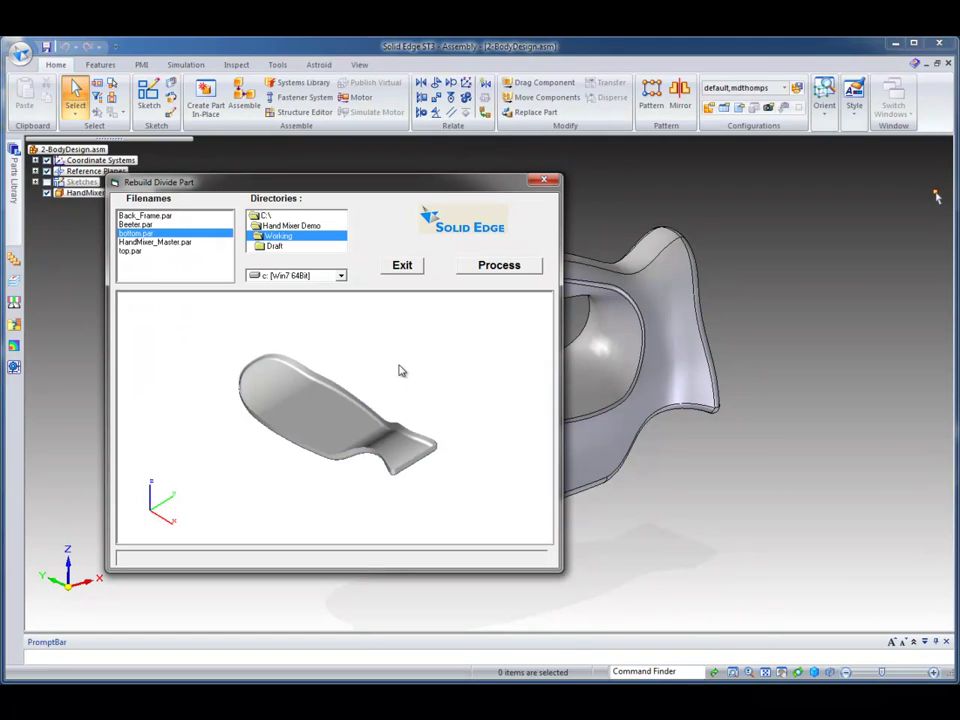
pyautogui.click(133, 252)
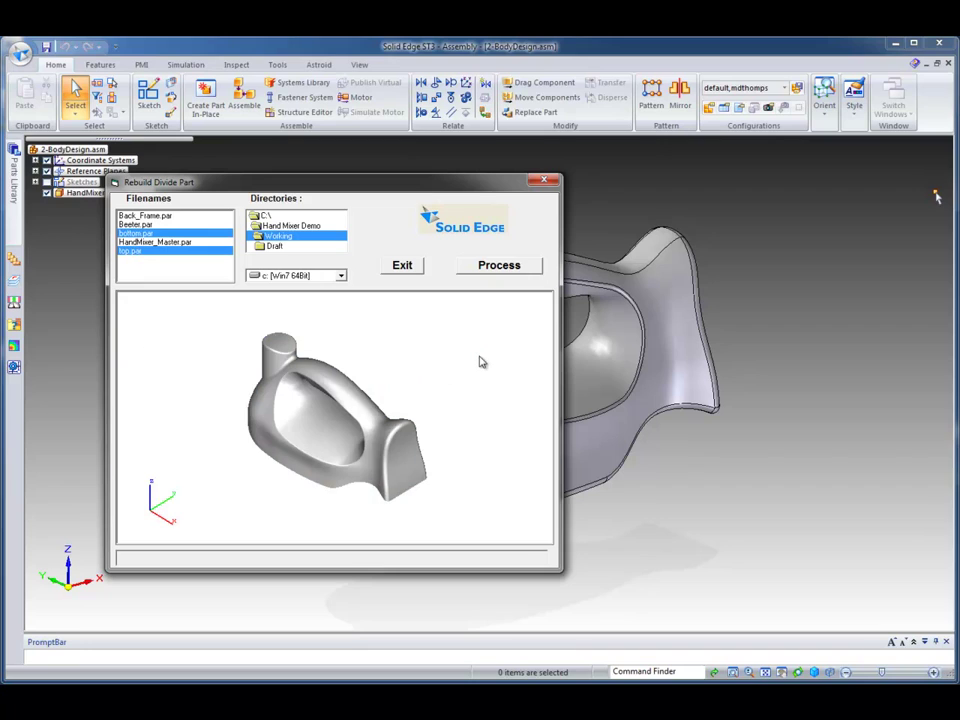
pyautogui.moveTo(422, 384); pyautogui.dragTo(448, 388, button='middle')
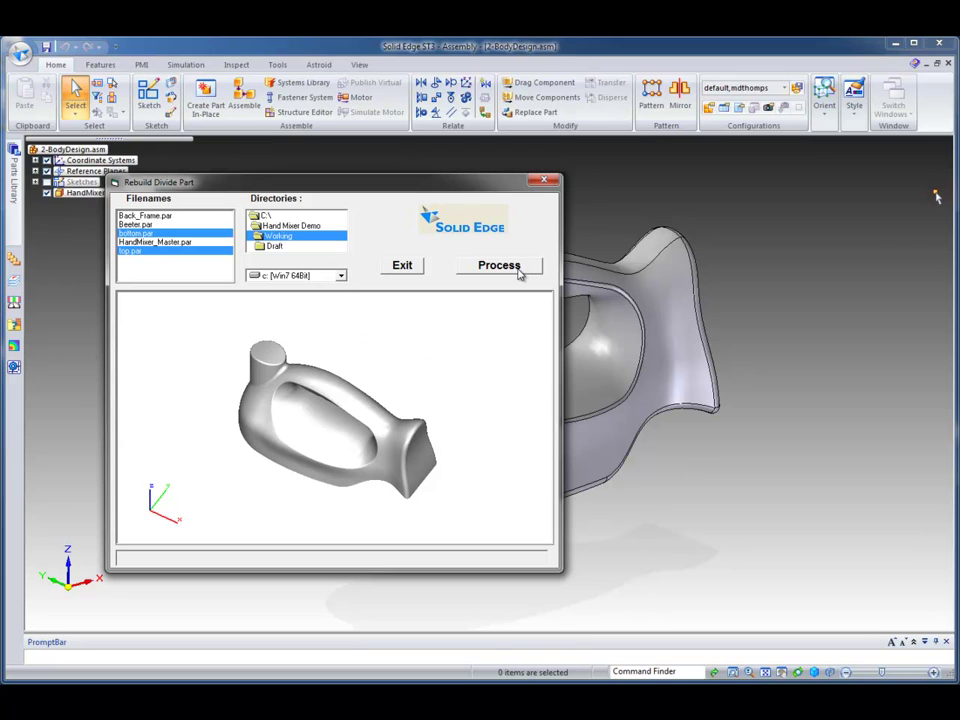
pyautogui.moveTo(409, 357); pyautogui.dragTo(470, 330, button='middle')
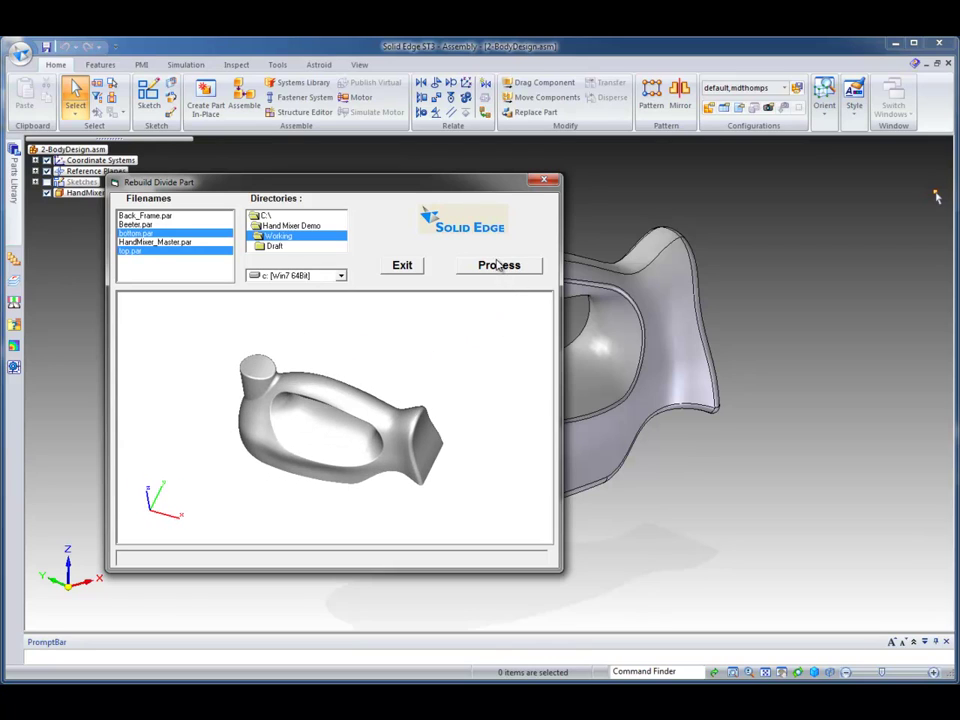
pyautogui.click(499, 266)
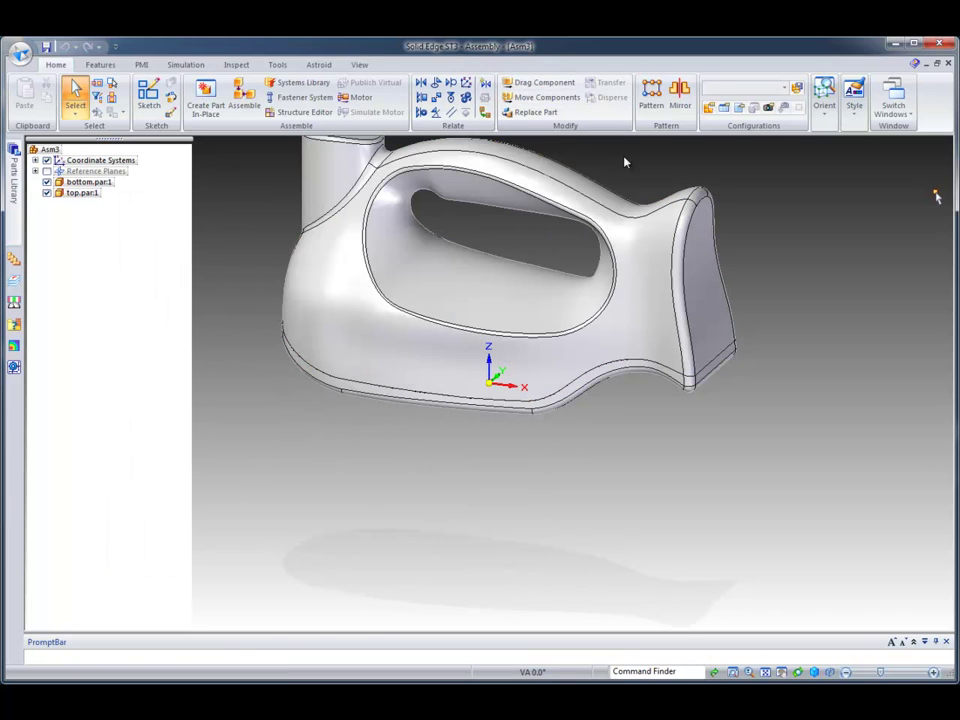
# - Fit the view, save the rebuilt assembly as New Assy.asm, and close it
pyautogui.moveTo(862, 332); pyautogui.dragTo(870, 358, button='middle')
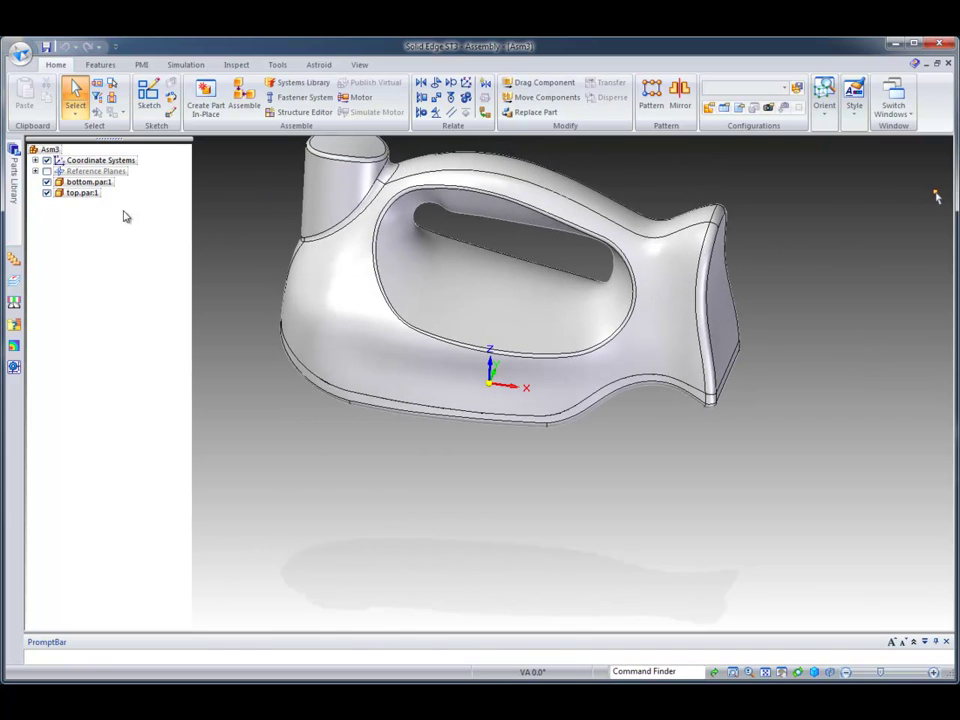
pyautogui.click(765, 671)
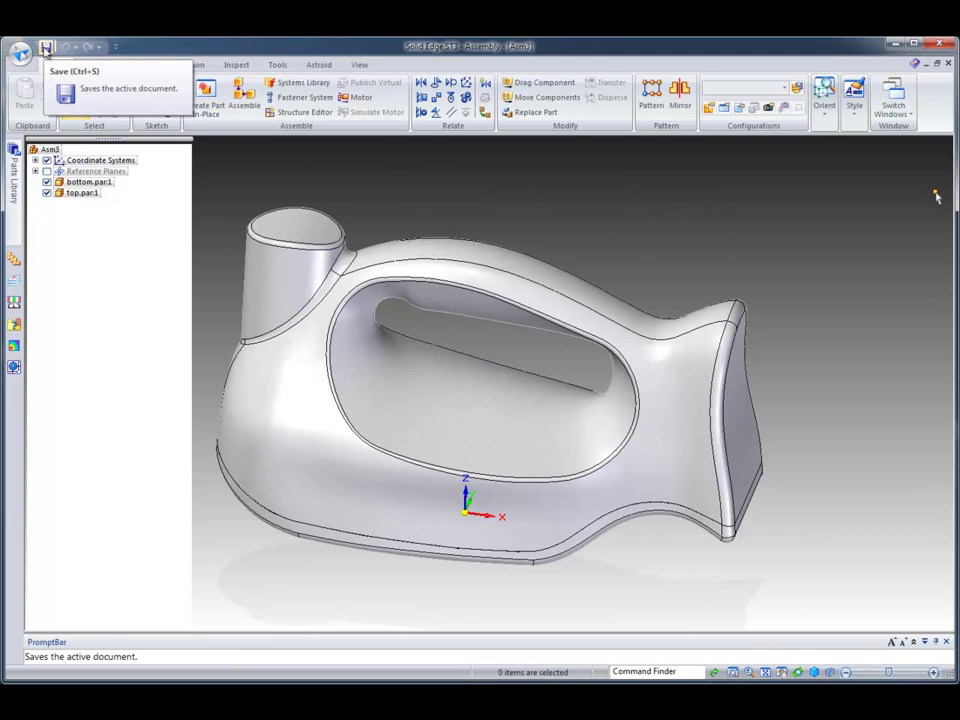
pyautogui.click(45, 50)
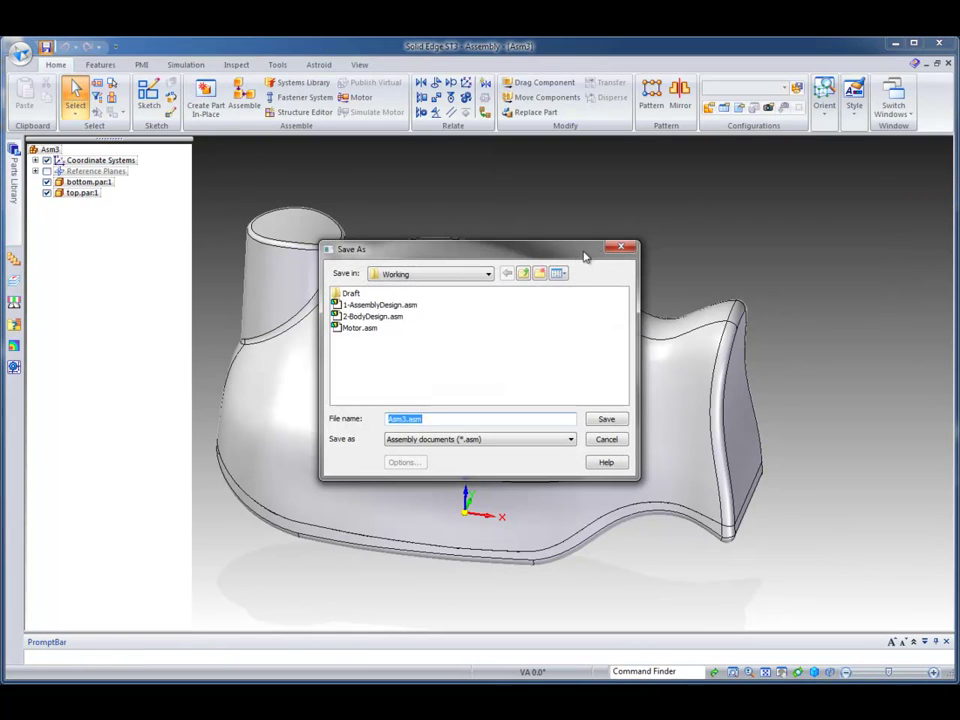
pyautogui.click(406, 421)
pyautogui.click(606, 420)
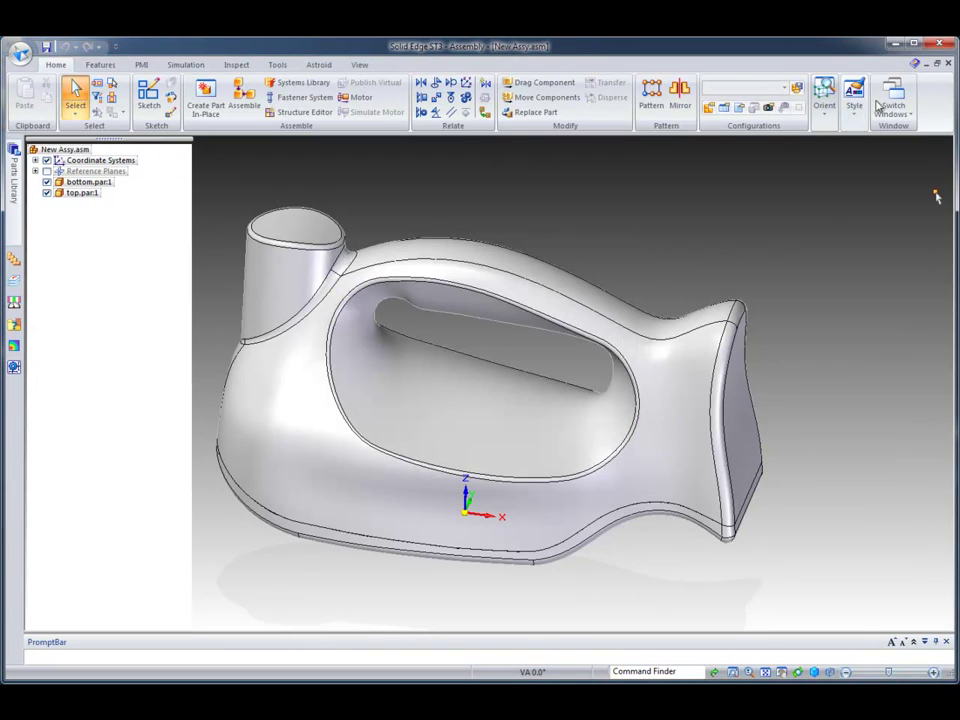
pyautogui.click(948, 65)
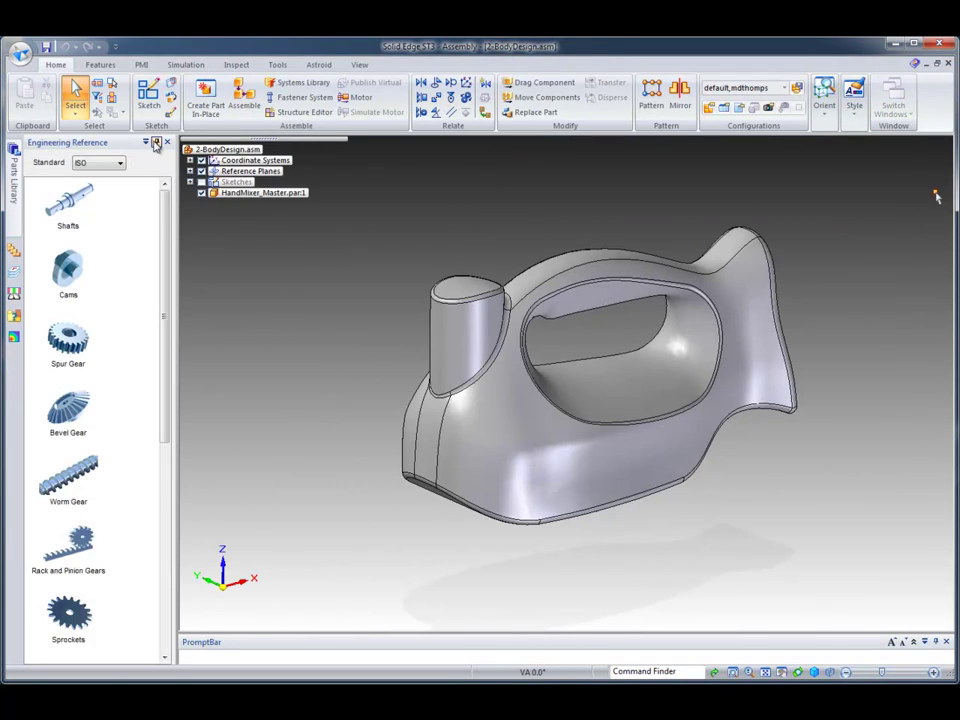
# - Replace HandMixer_Master.par:1 with the assembly file New Assy.asm
pyautogui.click(156, 142)
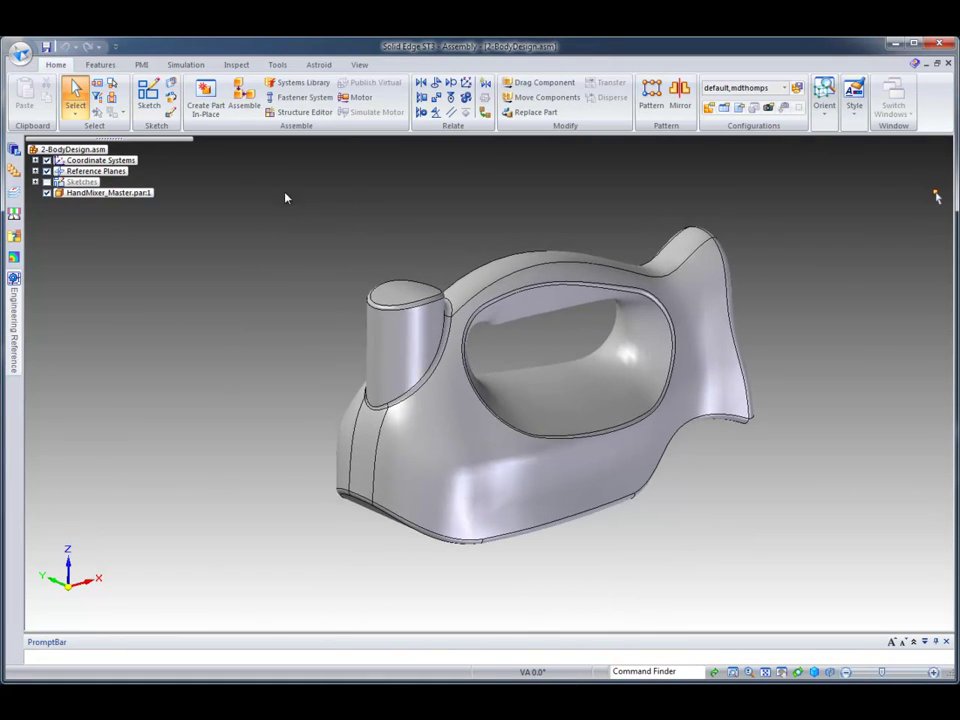
pyautogui.click(103, 193)
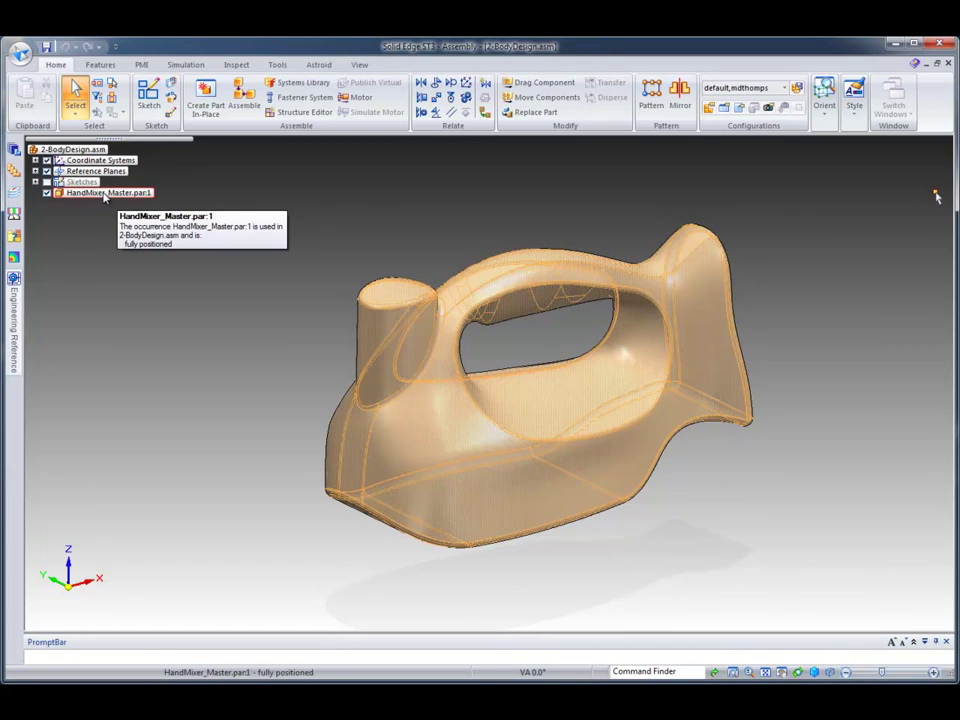
pyautogui.click(103, 194)
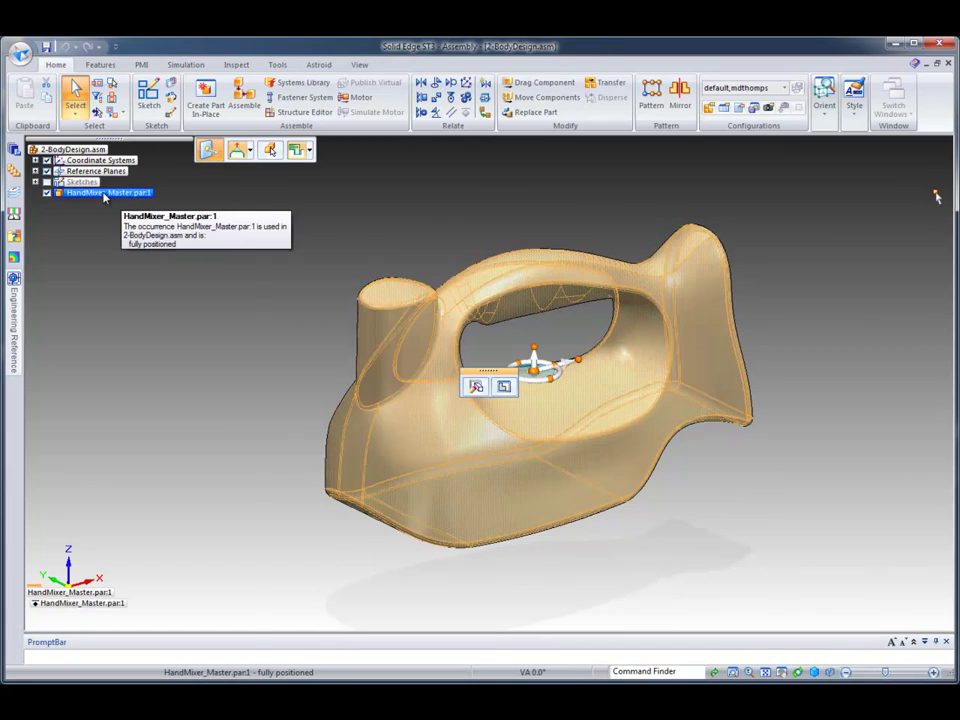
pyautogui.rightClick(105, 195)
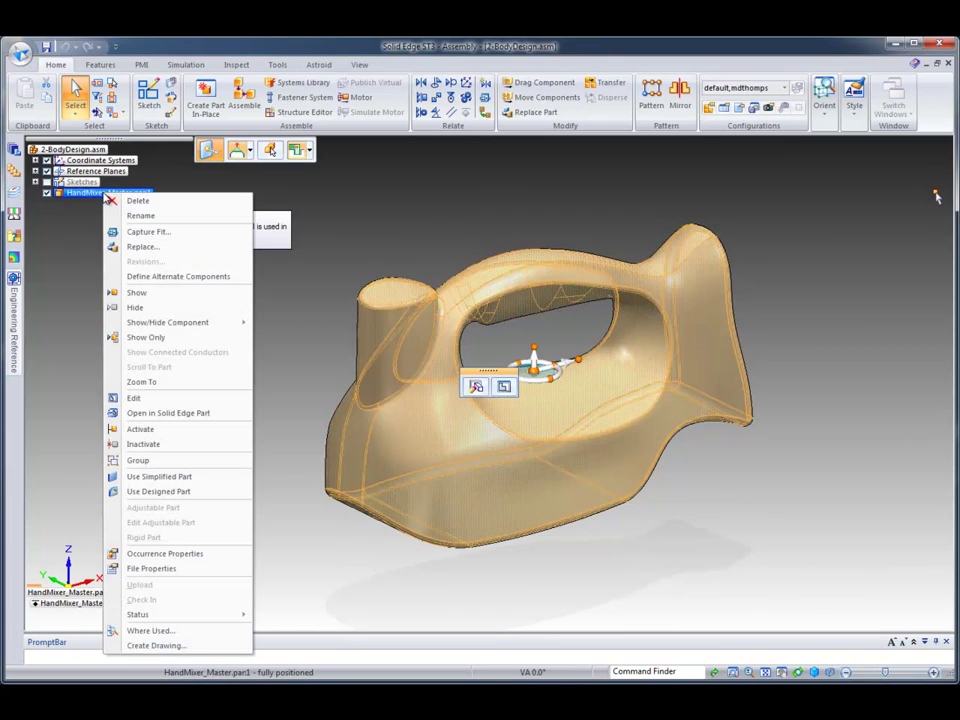
pyautogui.click(145, 248)
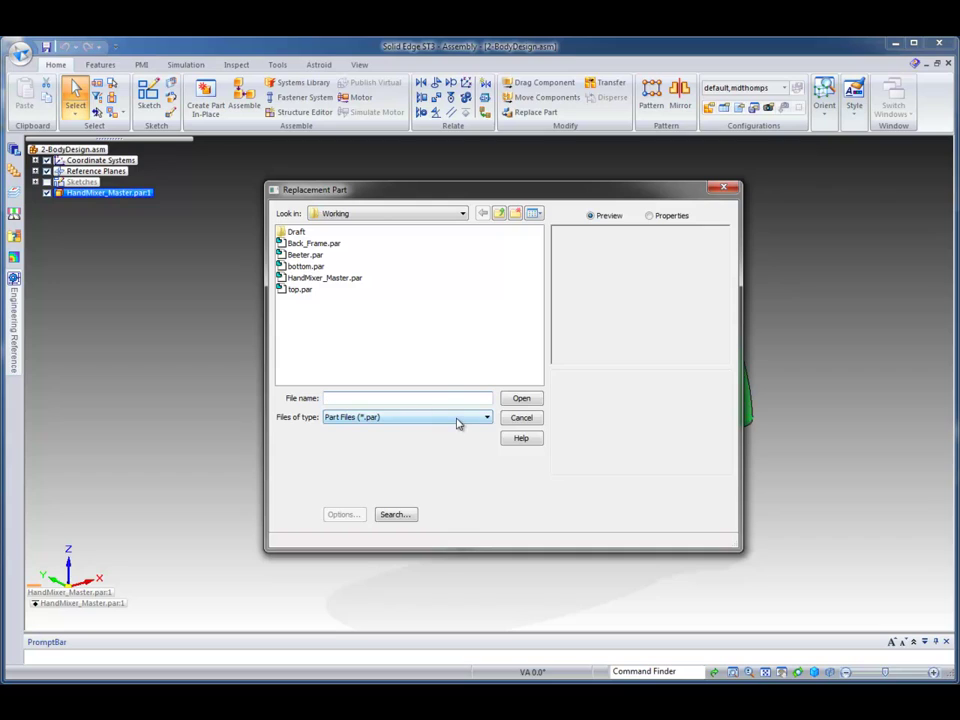
pyautogui.click(457, 418)
pyautogui.click(400, 438)
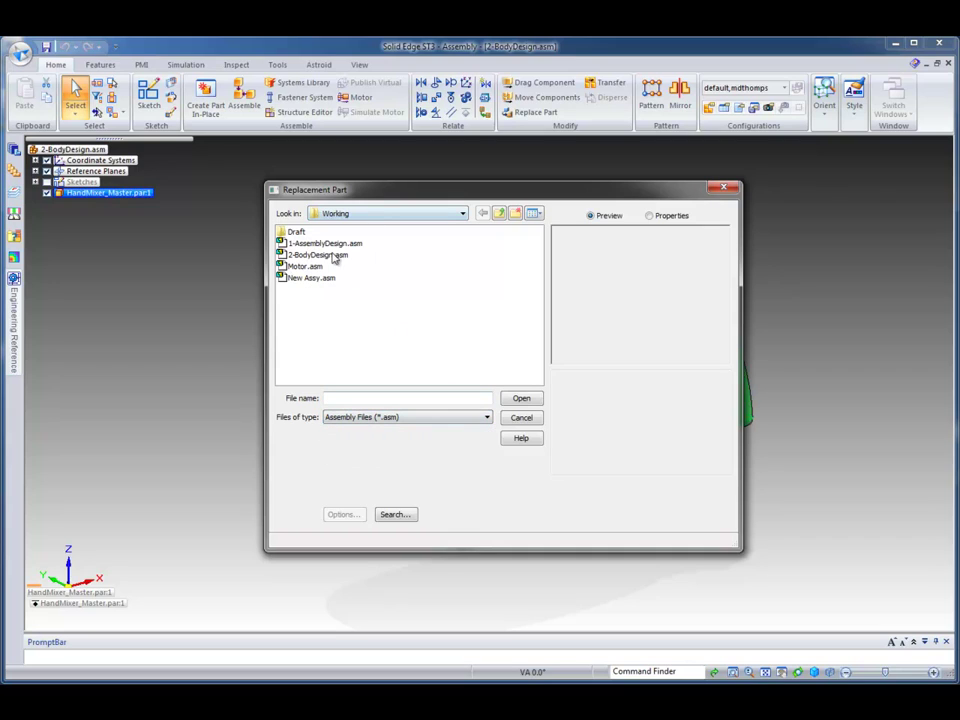
pyautogui.click(313, 278)
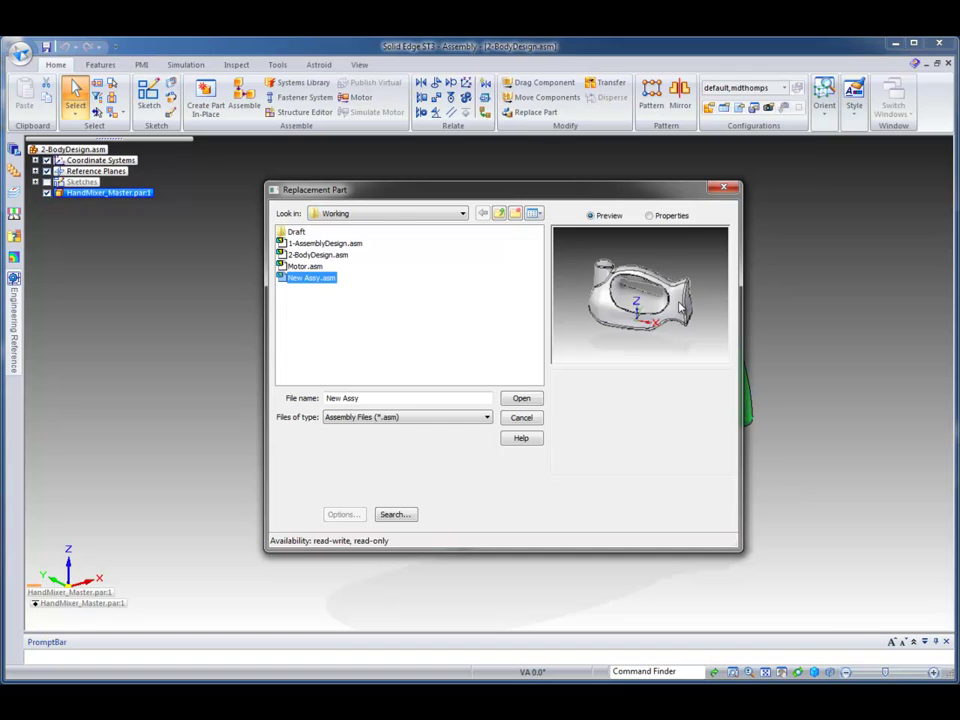
pyautogui.click(522, 399)
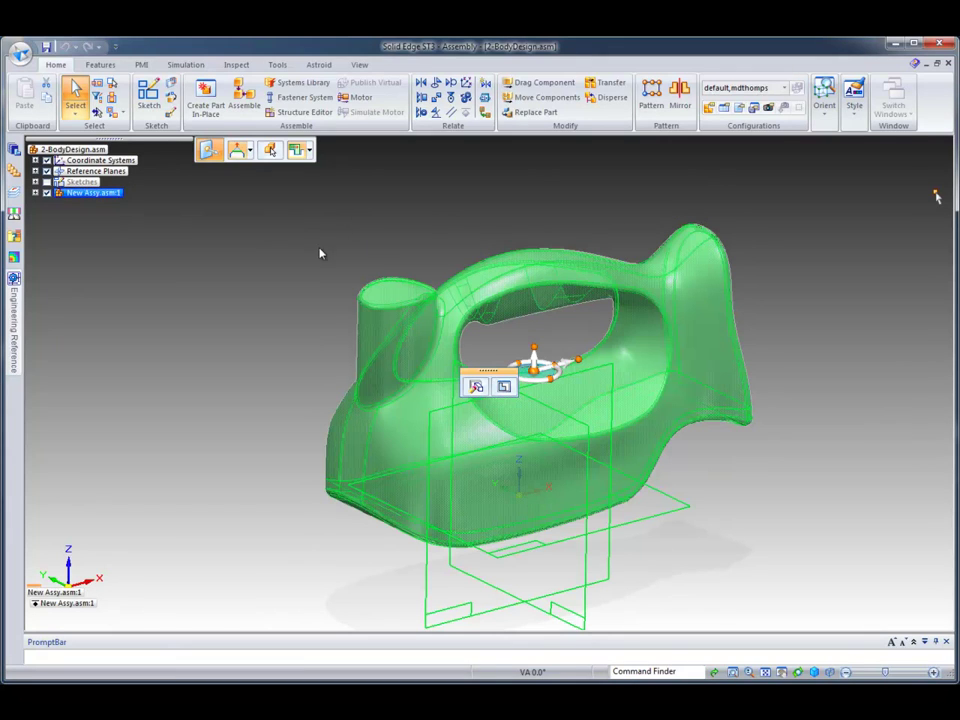
# - Expand New Assy.asm:1, hide both levels' coordinate systems, and select the subassembly
pyautogui.click(260, 255)
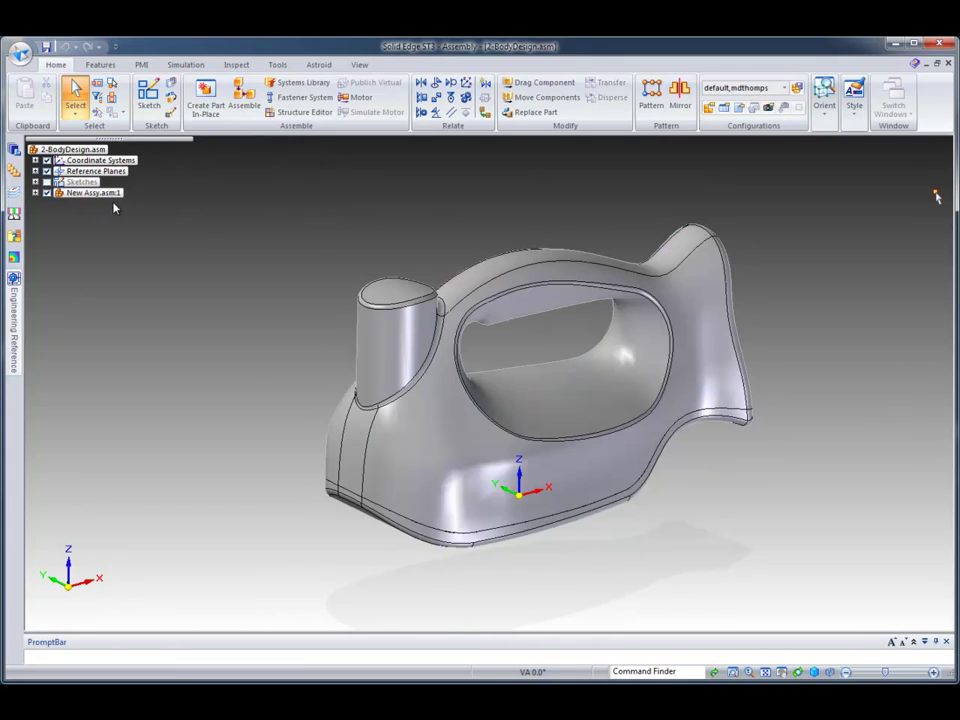
pyautogui.click(35, 192)
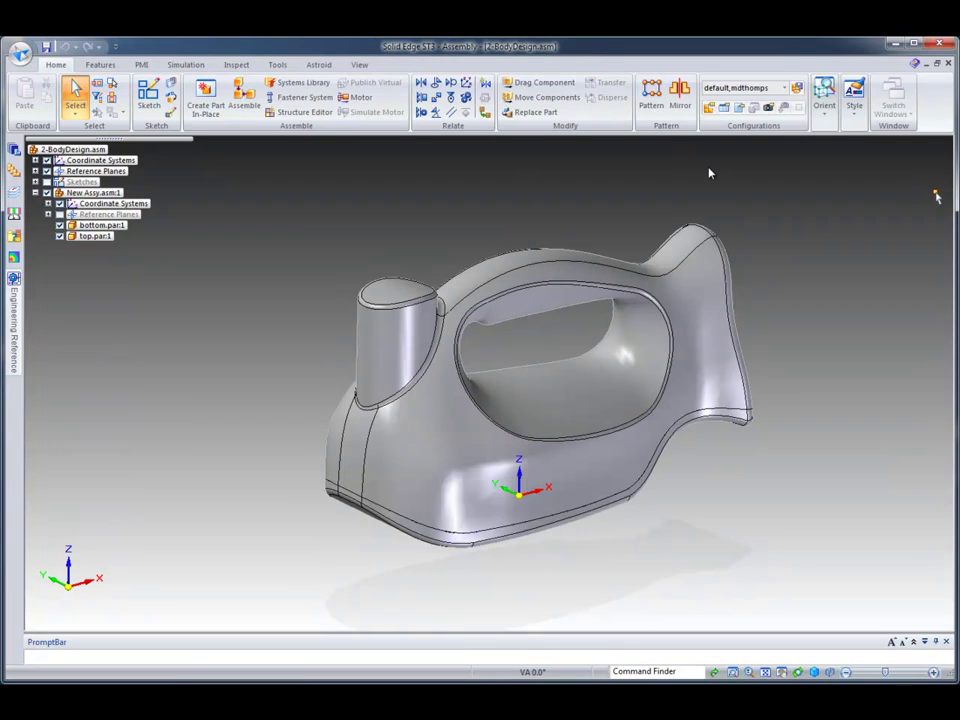
pyautogui.moveTo(718, 171); pyautogui.dragTo(816, 219, button='middle')
pyautogui.hotkey('ctrl', 'j')
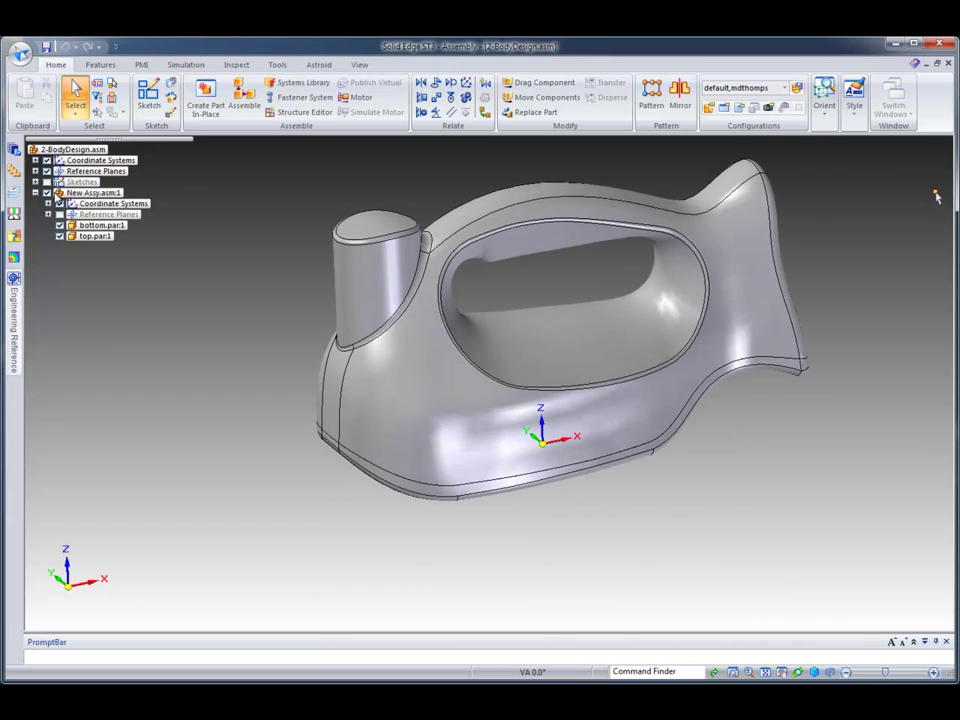
pyautogui.click(47, 161)
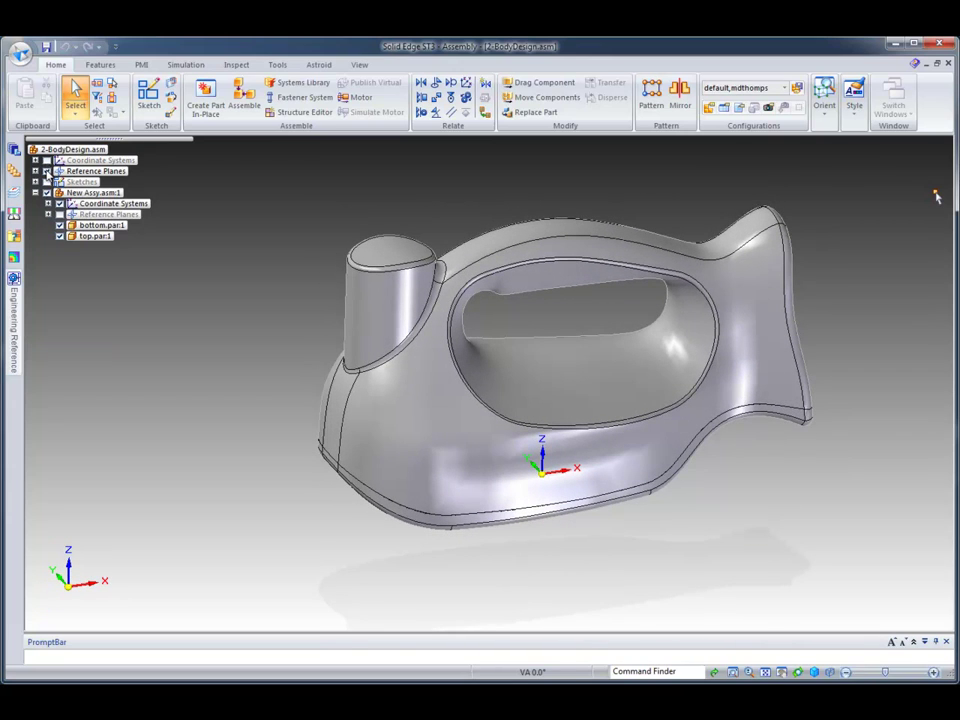
pyautogui.click(60, 204)
pyautogui.moveTo(700, 192); pyautogui.dragTo(240, 211, button='middle')
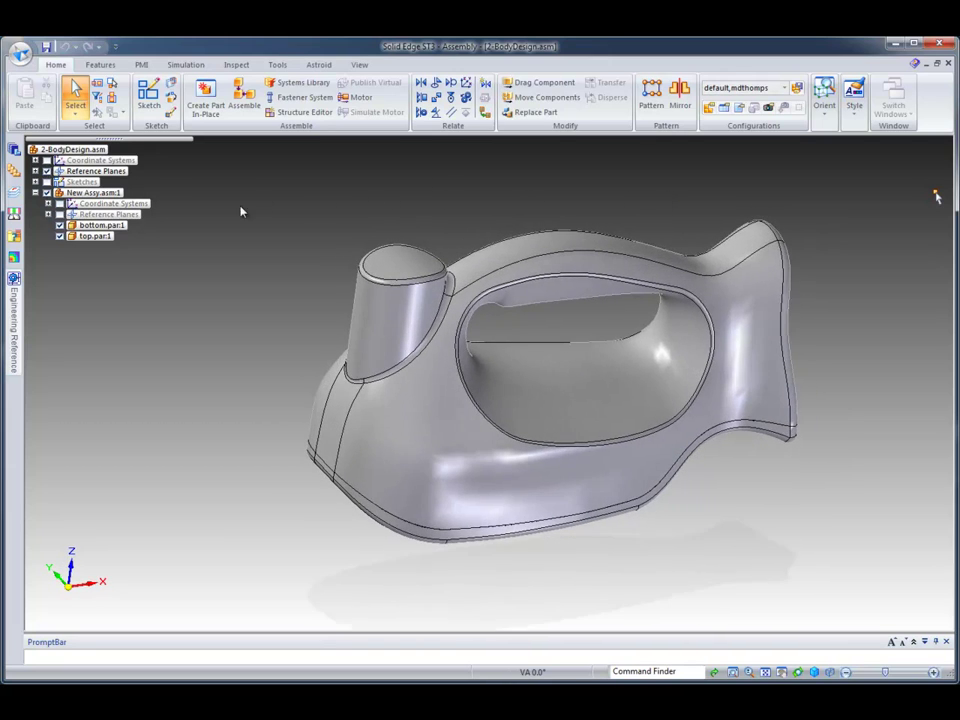
pyautogui.click(97, 194)
pyautogui.moveTo(463, 199); pyautogui.dragTo(205, 228, button='middle')
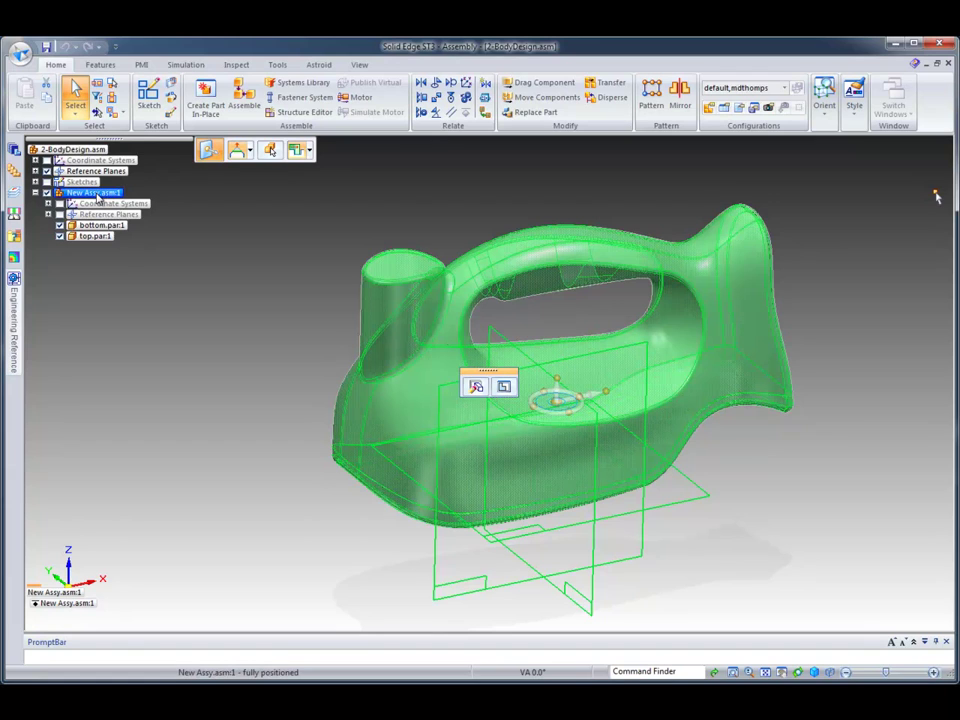
# - Disperse New Assy.asm:1, confirm with Yes, then check bottom.par:1 and top.par:1 from below
pyautogui.click(608, 97)
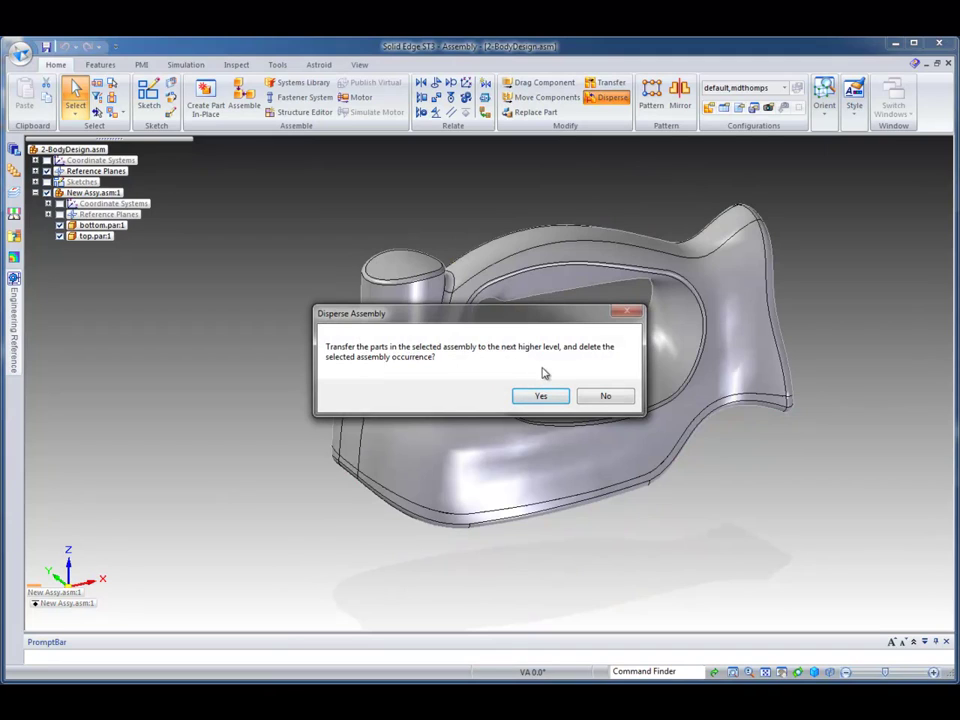
pyautogui.click(540, 397)
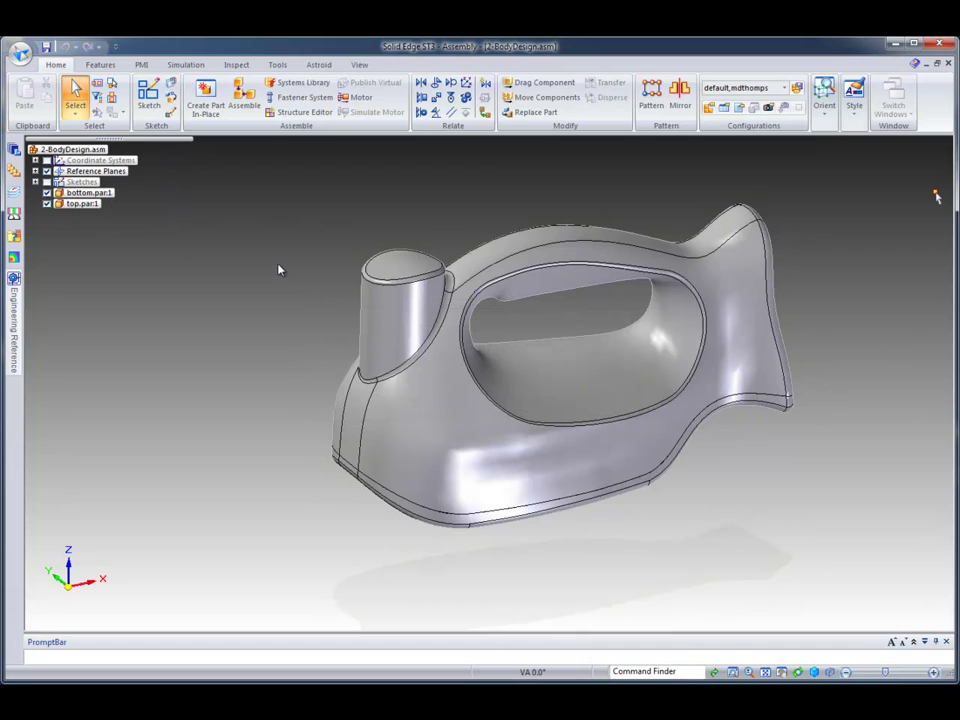
pyautogui.click(88, 192)
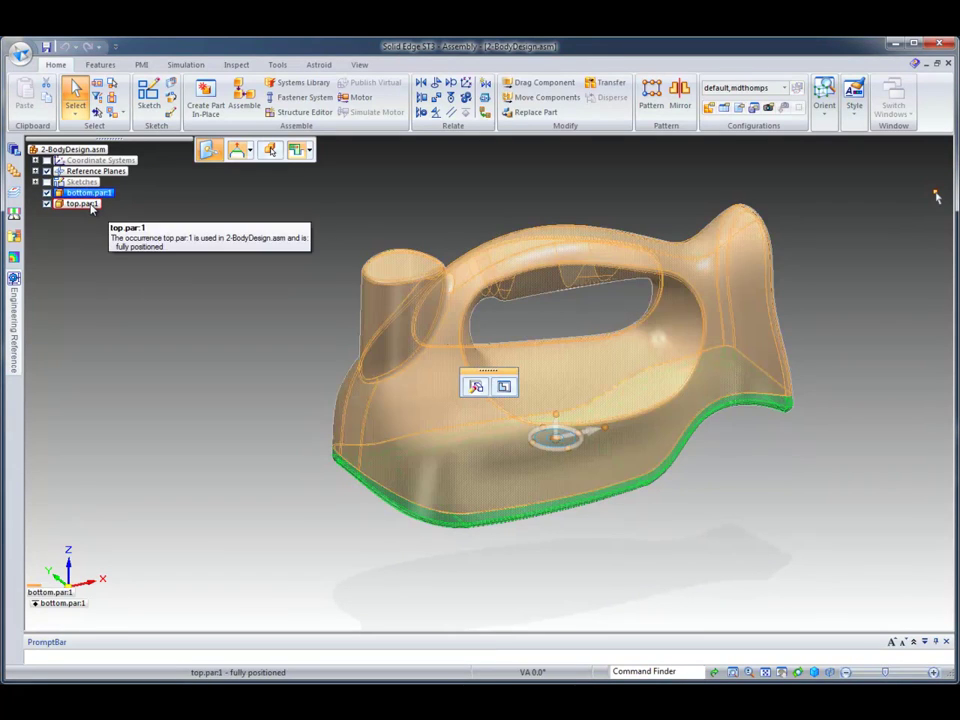
pyautogui.click(88, 204)
pyautogui.click(127, 312)
pyautogui.moveTo(131, 313); pyautogui.dragTo(922, 216, button='middle')
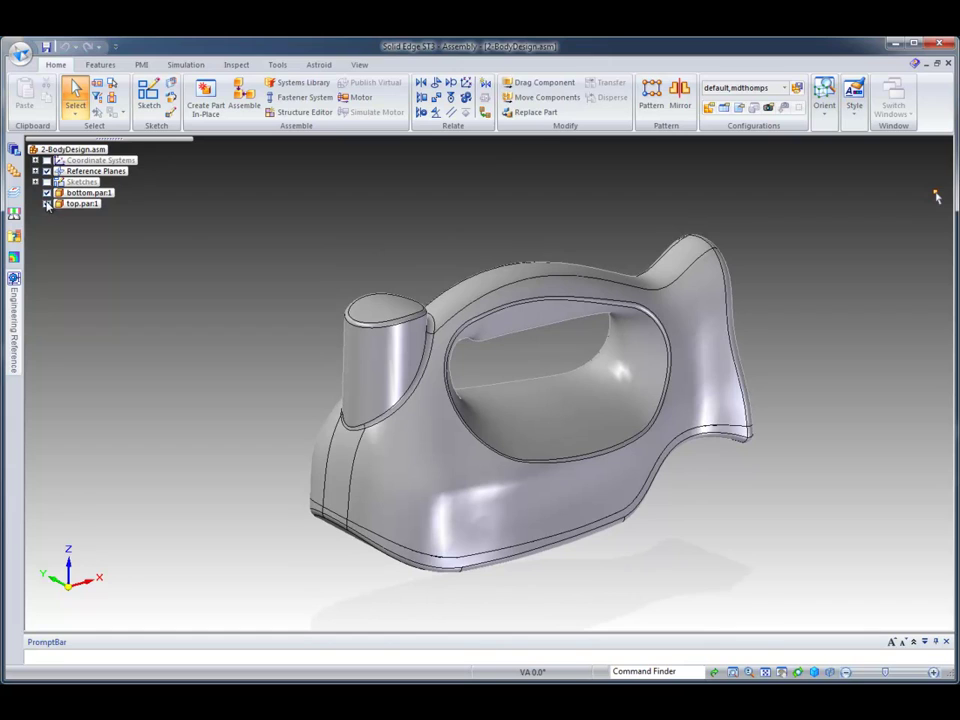
# - Toggle part visibility to inspect each half, leaving bottom.par:1 hidden
pyautogui.click(46, 203)
pyautogui.moveTo(699, 236); pyautogui.dragTo(172, 260, button='middle')
pyautogui.click(46, 203)
pyautogui.click(46, 192)
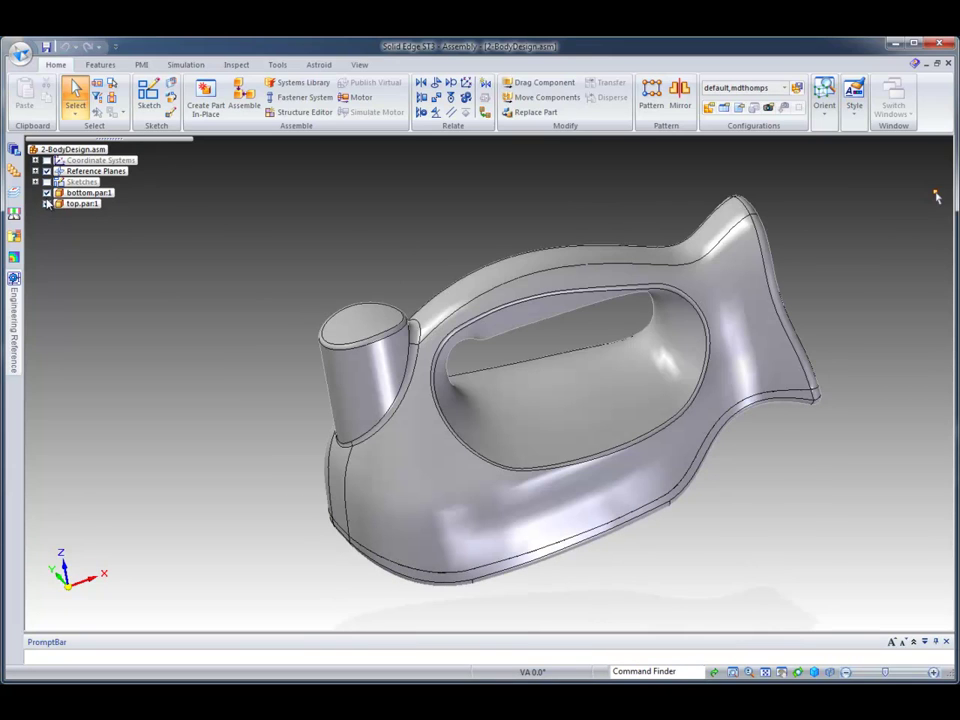
pyautogui.moveTo(814, 259); pyautogui.dragTo(895, 309, button='middle')
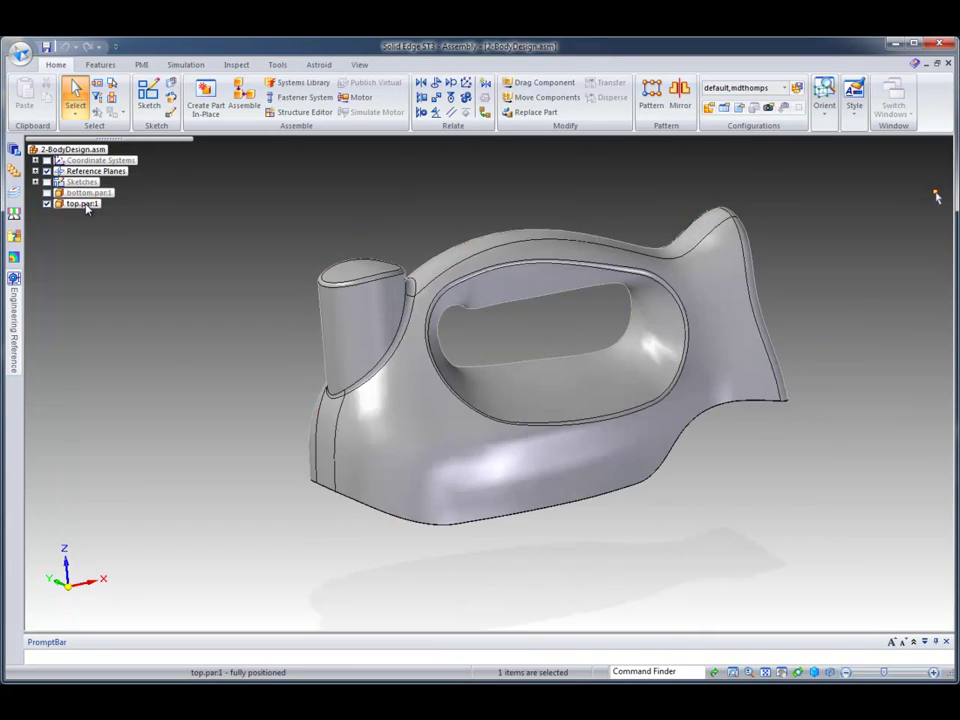
# - Edit top.par:1 in place within 2-BodyDesign.asm
pyautogui.click(84, 204)
pyautogui.rightClick(84, 205)
pyautogui.click(130, 407)
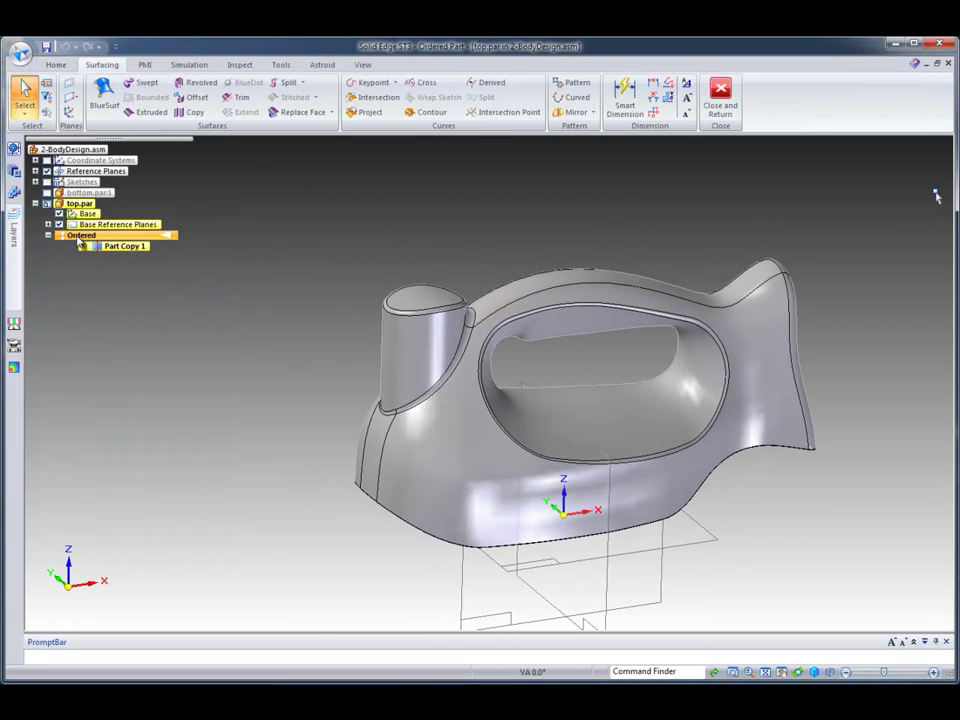
# - Hide Base Reference Planes, start a Thin Wall Lip, and accept the full rim edge chain
pyautogui.click(59, 225)
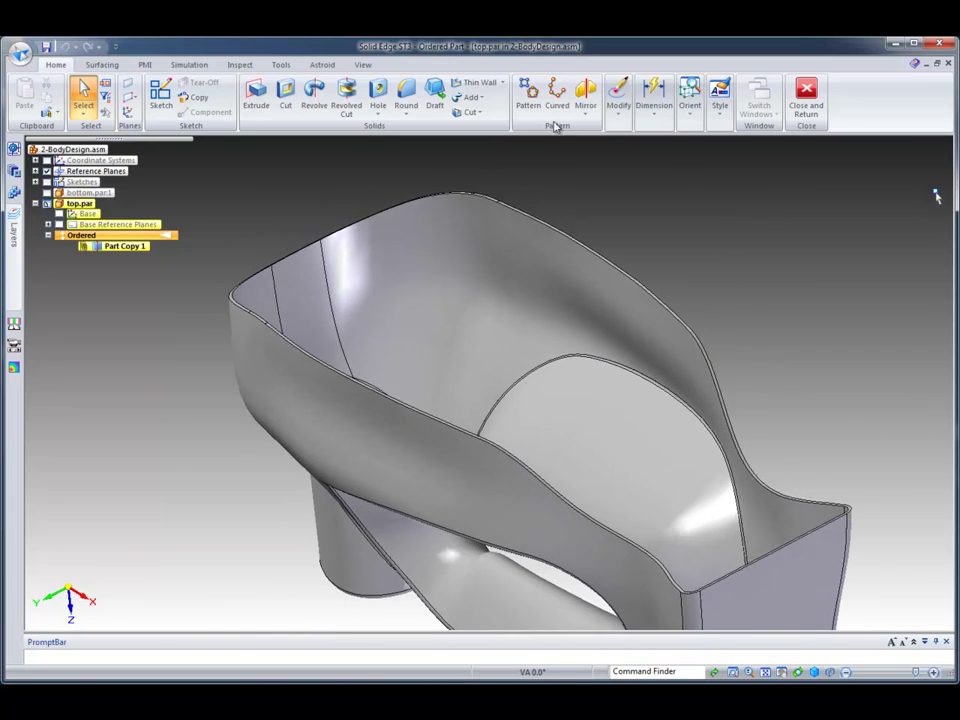
pyautogui.click(503, 82)
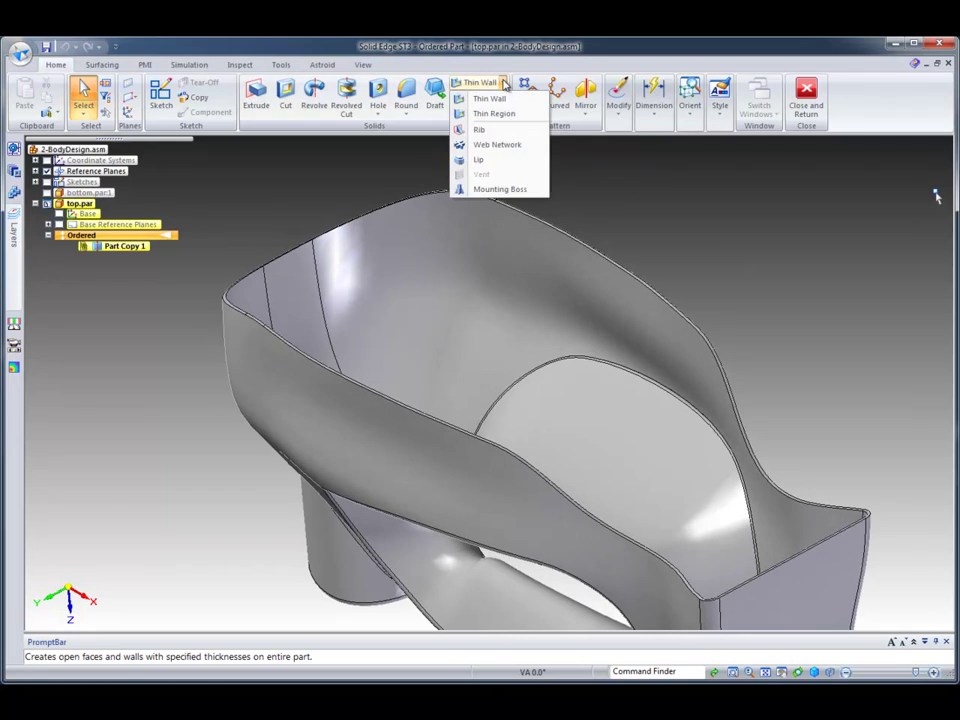
pyautogui.click(480, 160)
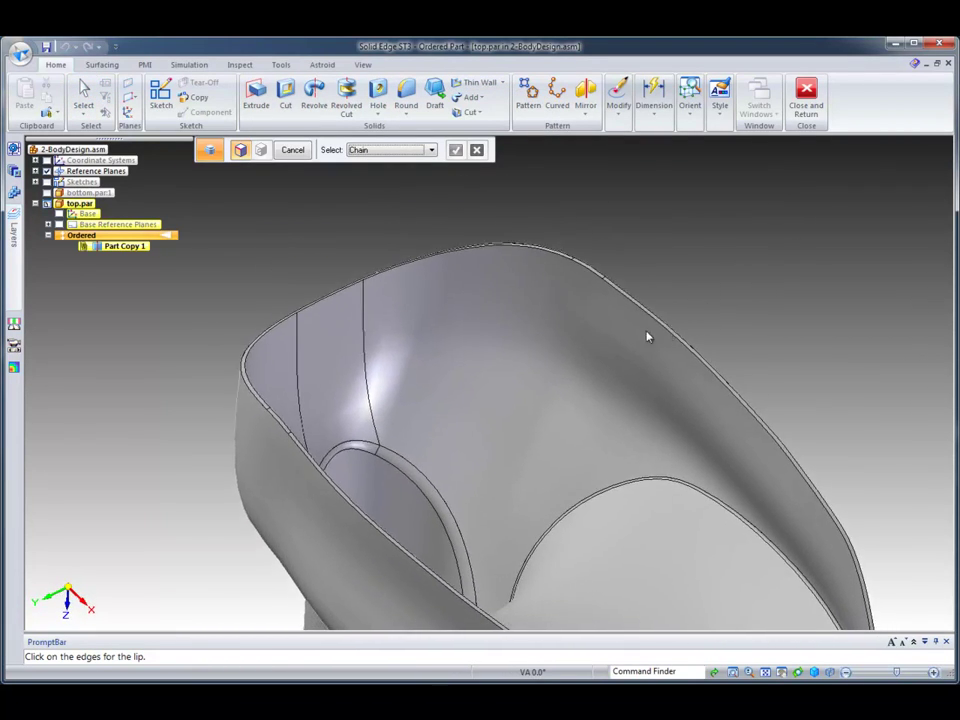
pyautogui.click(640, 314)
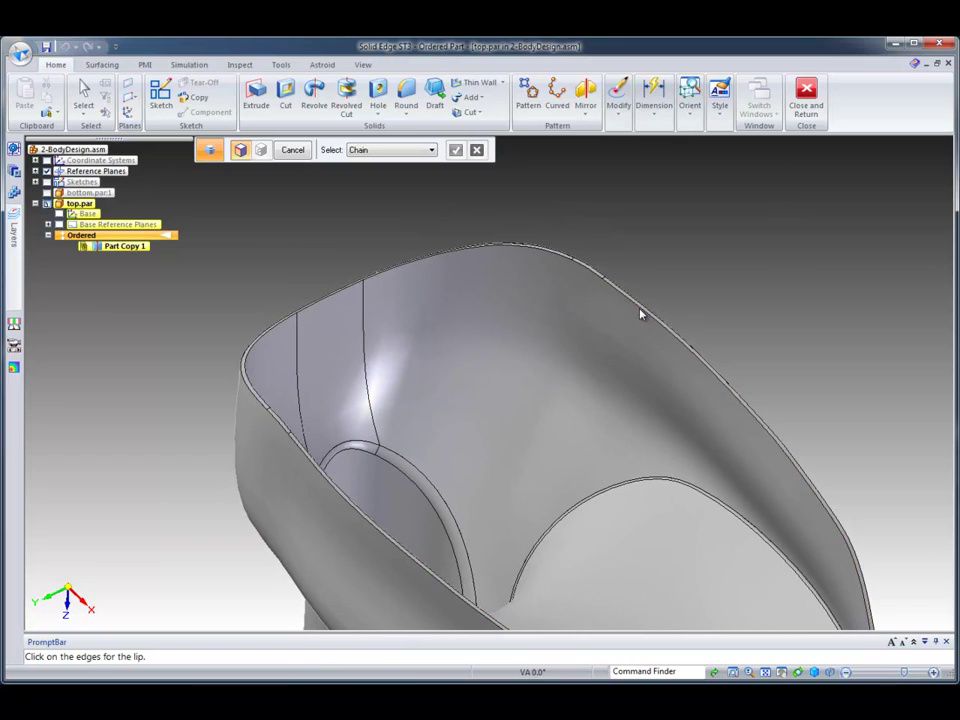
pyautogui.click(538, 257)
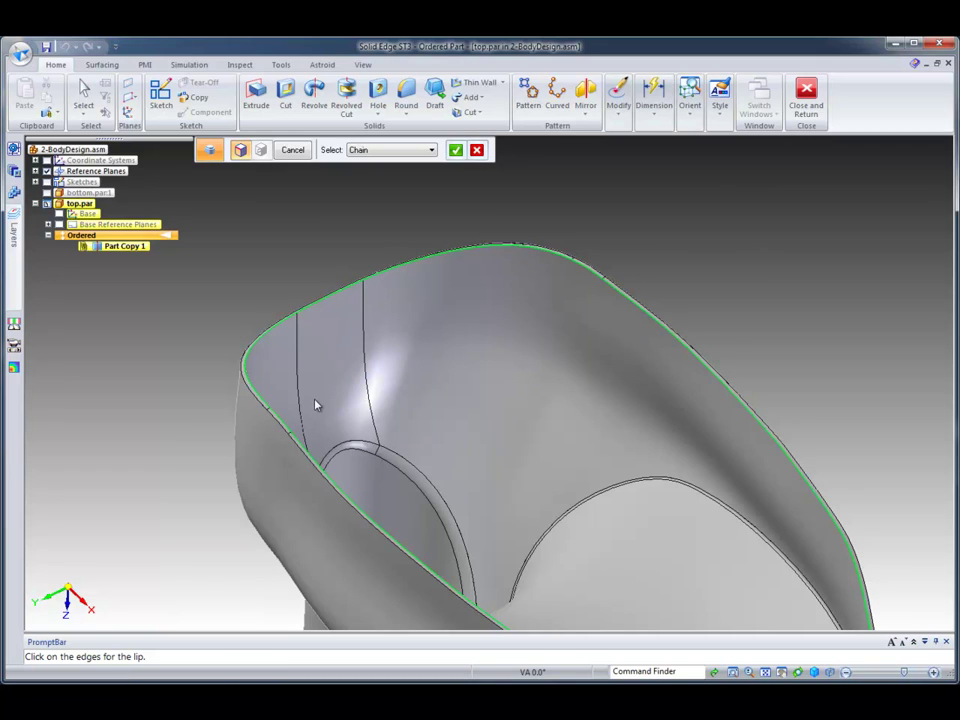
pyautogui.moveTo(846, 162); pyautogui.dragTo(720, 320, button='middle')
pyautogui.moveTo(681, 401); pyautogui.dragTo(711, 206, button='middle')
pyautogui.rightClick(711, 206)
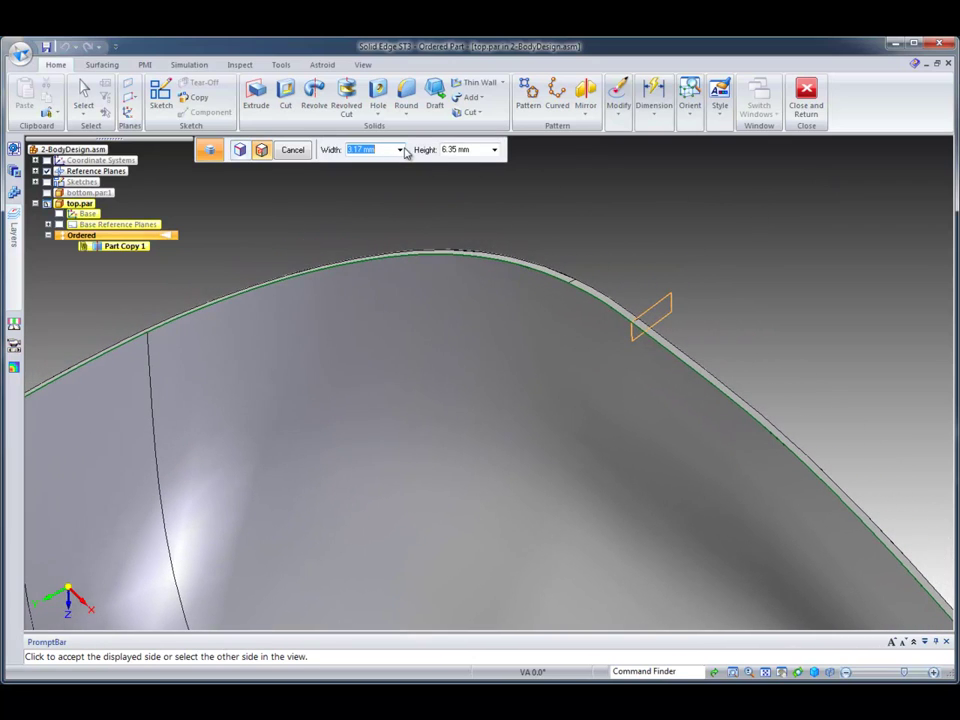
# - Finish Lip 5 with 0.50 mm width and 1.00 mm height on the accepted side
pyautogui.click(400, 149)
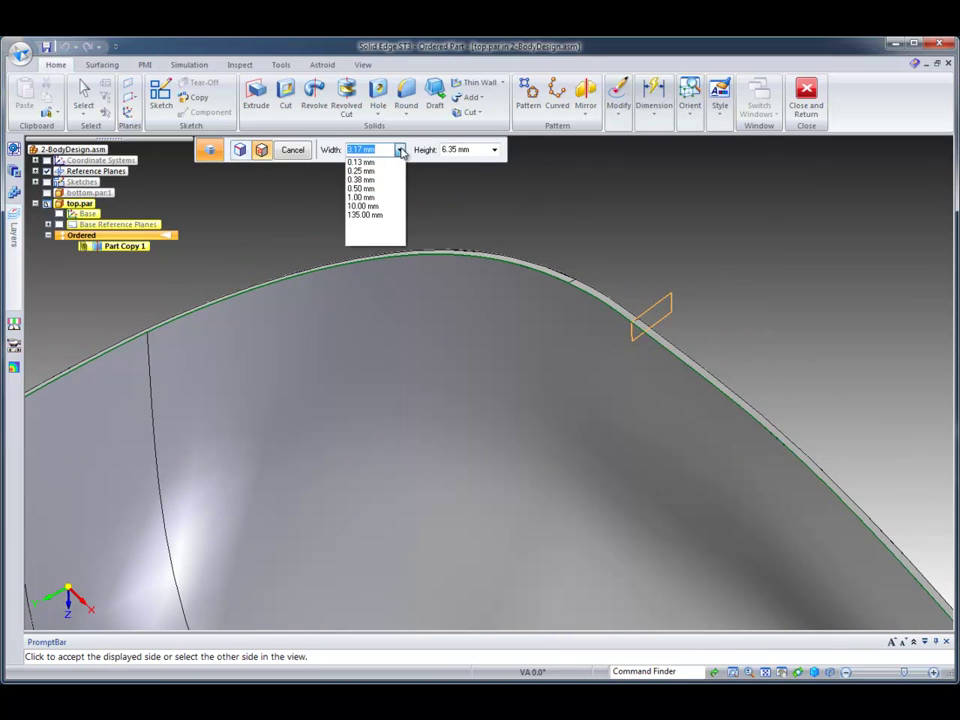
pyautogui.click(362, 188)
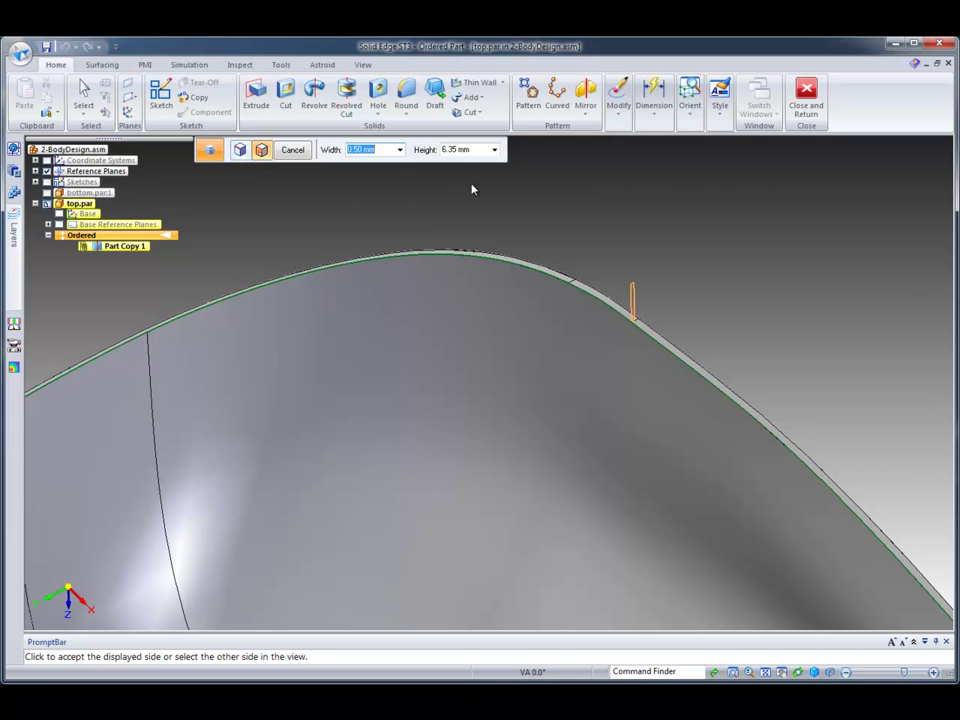
pyautogui.click(494, 150)
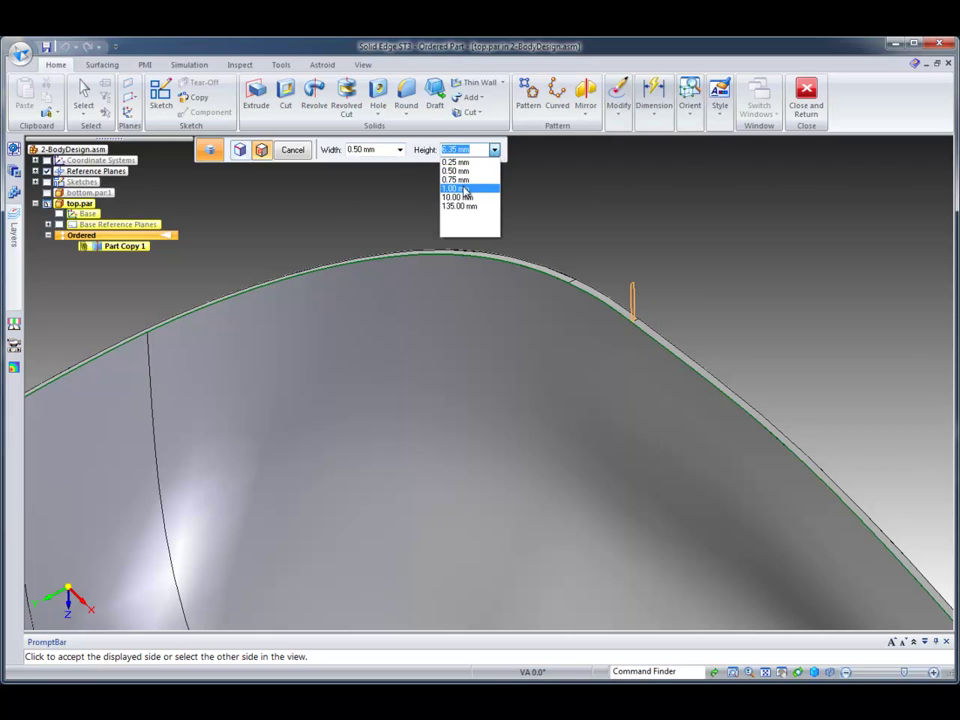
pyautogui.click(463, 188)
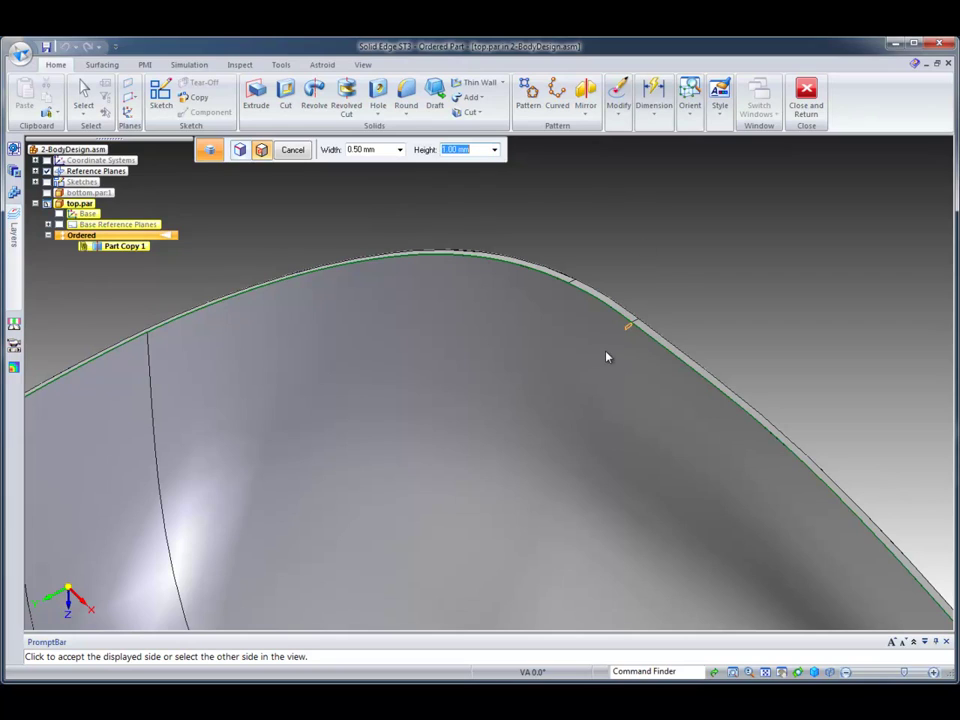
pyautogui.click(564, 260)
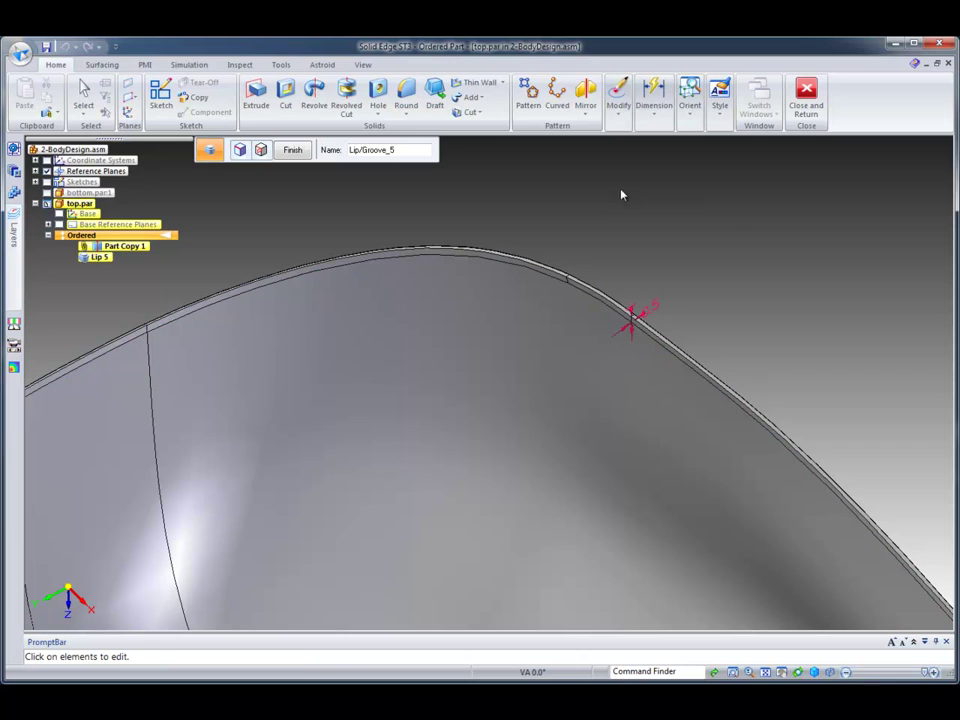
pyautogui.press('Escape')
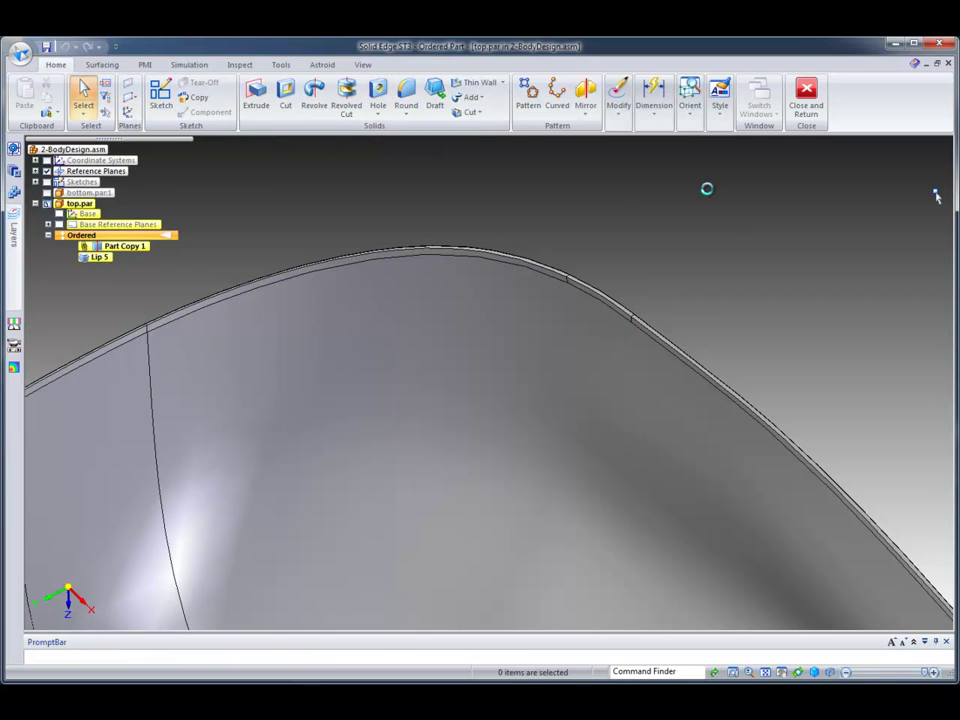
pyautogui.moveTo(744, 206); pyautogui.dragTo(839, 215, button='middle')
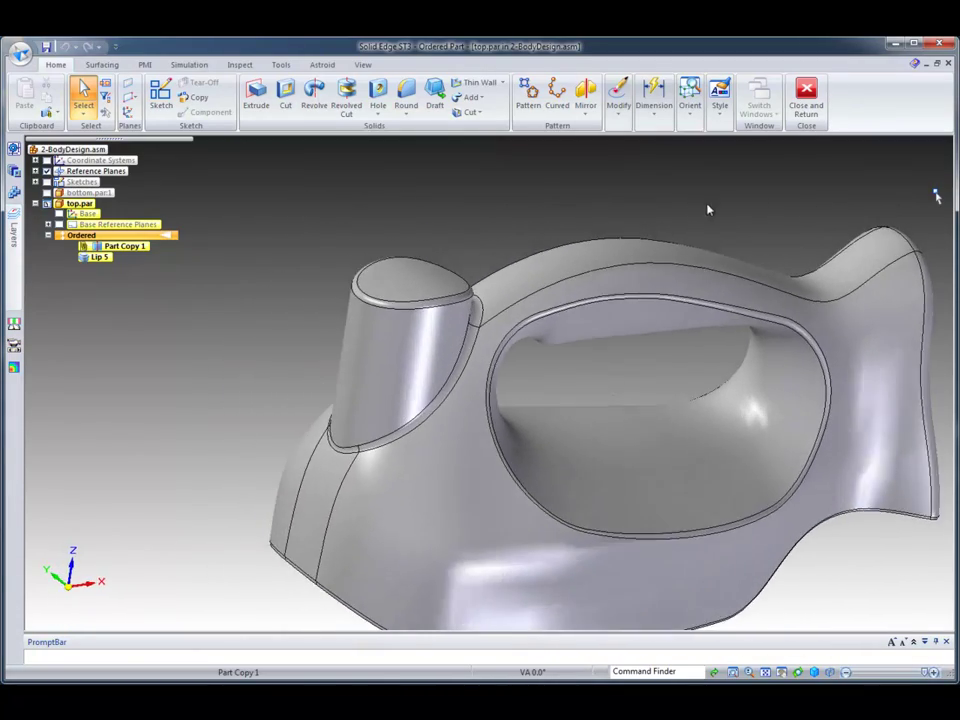
# - Clear the selection, start Cut, and pick the Top (xy) plane for its sketch
pyautogui.click(401, 268)
pyautogui.click(400, 203)
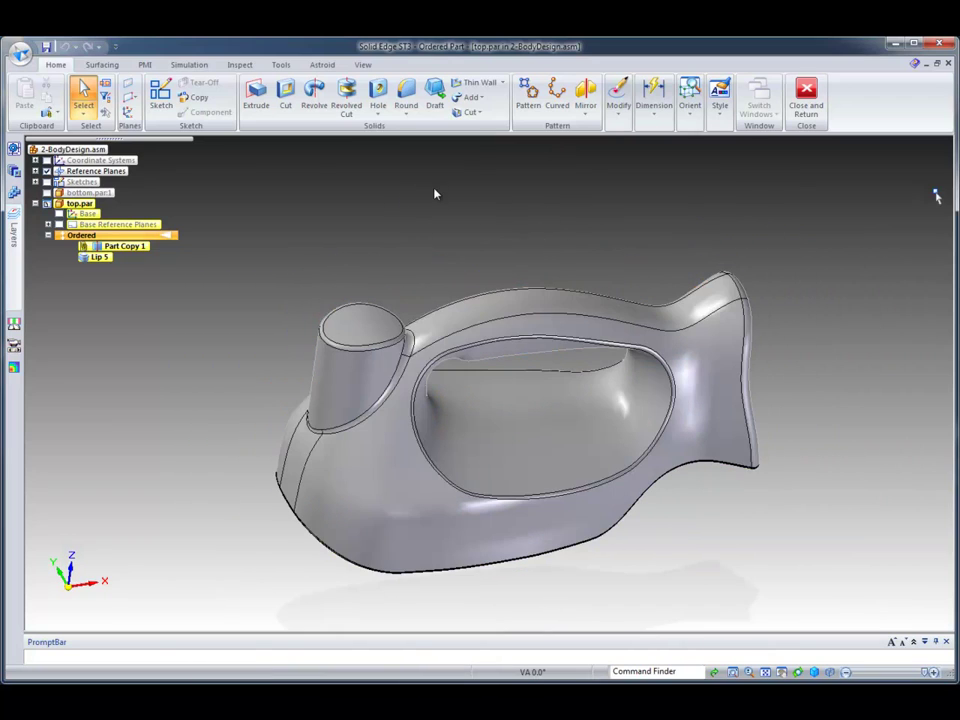
pyautogui.click(286, 95)
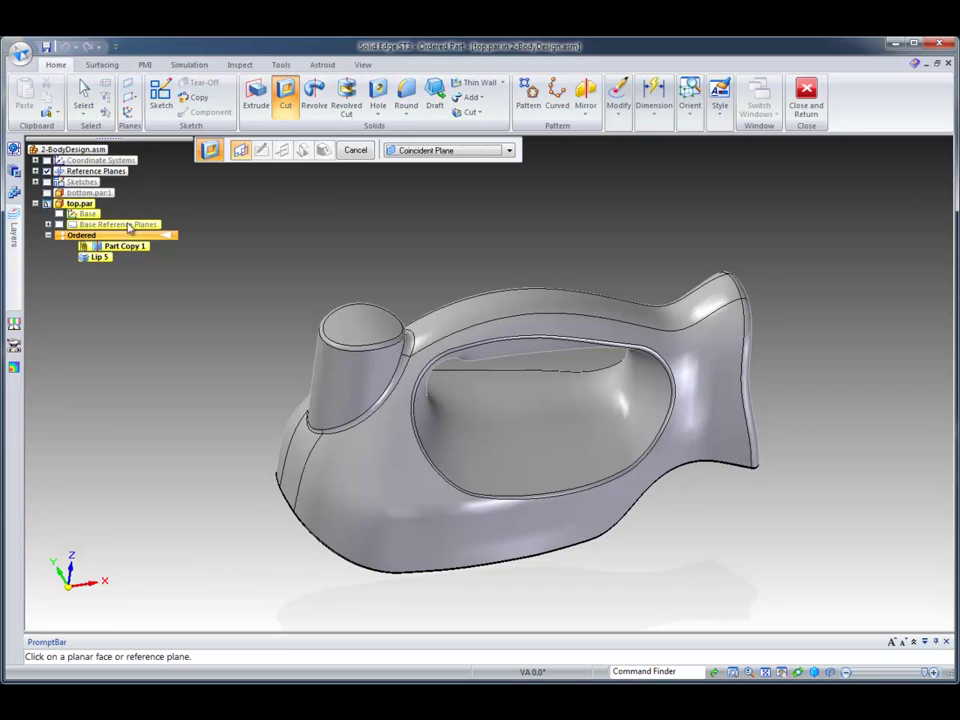
pyautogui.click(48, 225)
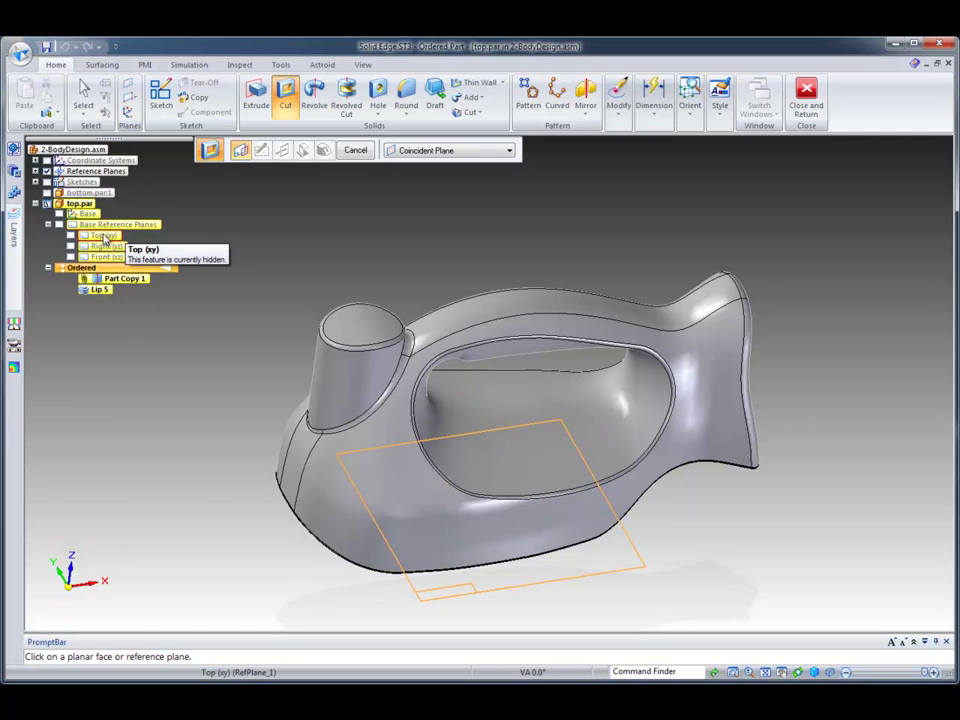
pyautogui.click(104, 237)
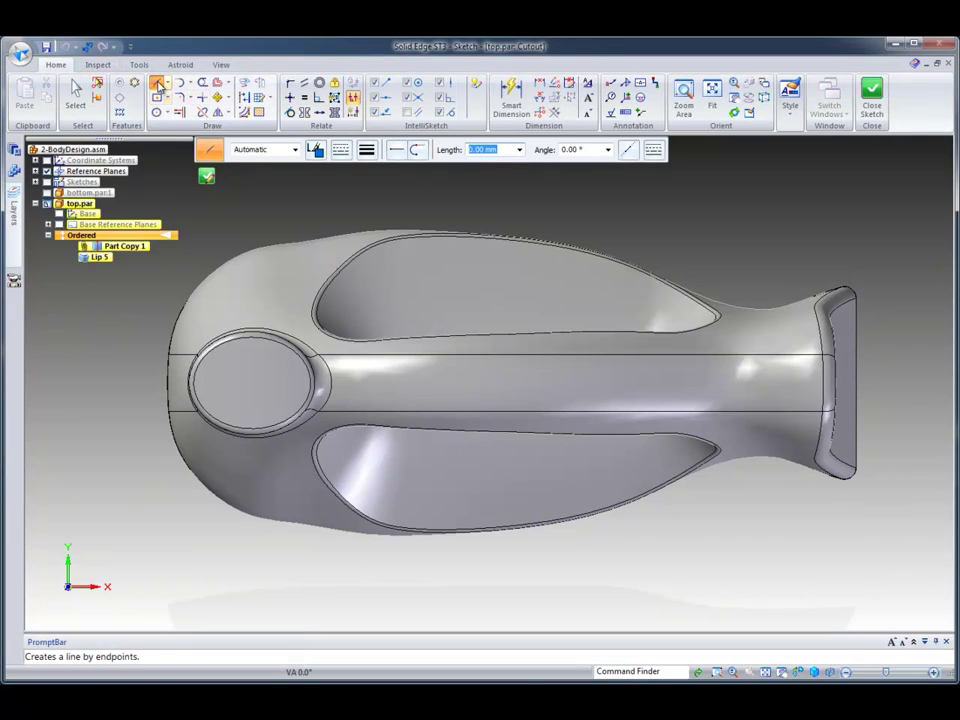
# - Draw a short centre line across the round boss circle
pyautogui.click(157, 86)
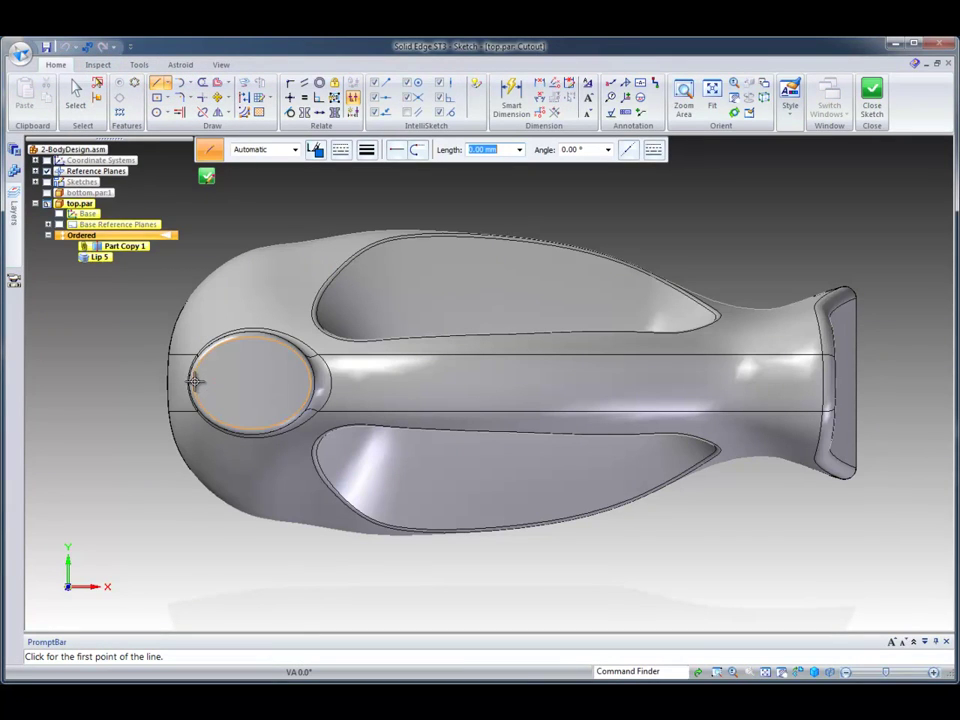
pyautogui.click(214, 382)
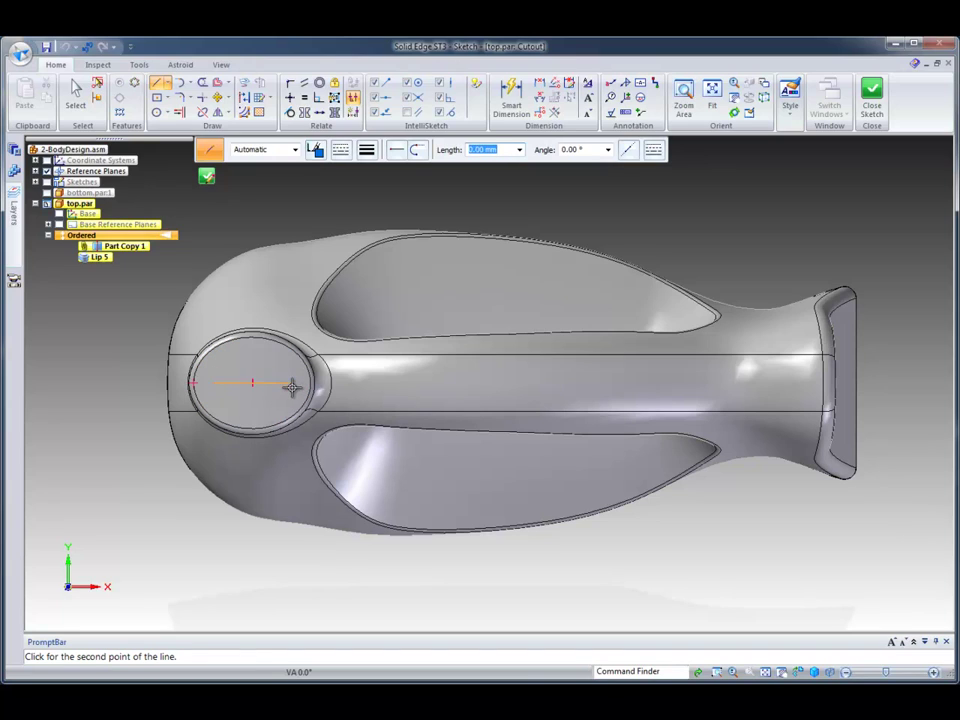
pyautogui.click(289, 385)
# - Symmetrically offset the centre line into an 8 mm wide slot with 4 mm arc ends
pyautogui.click(228, 84)
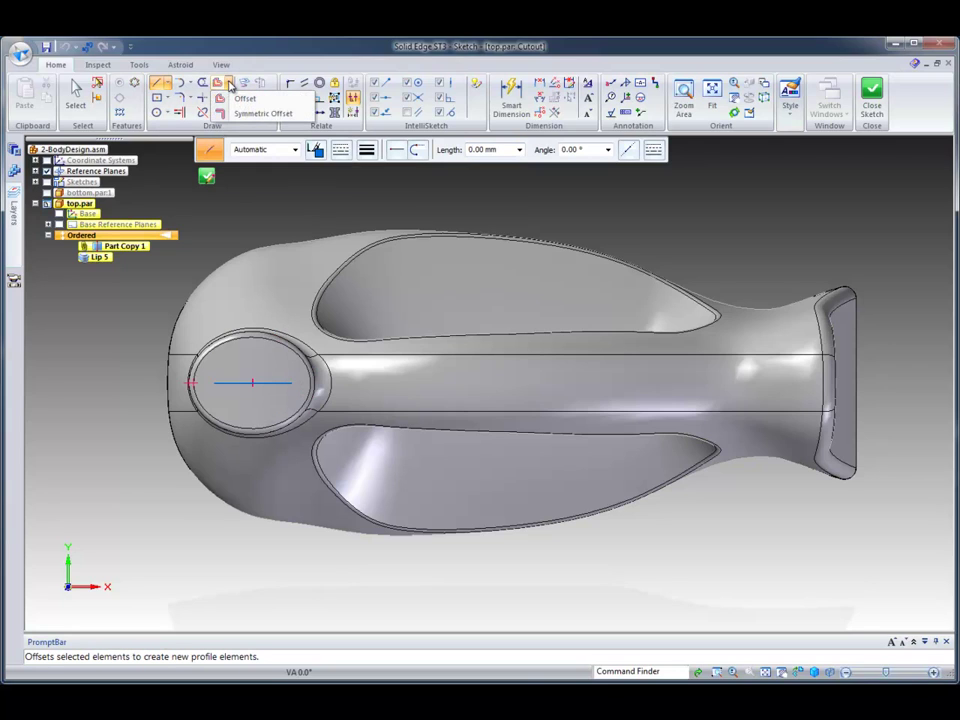
pyautogui.click(250, 112)
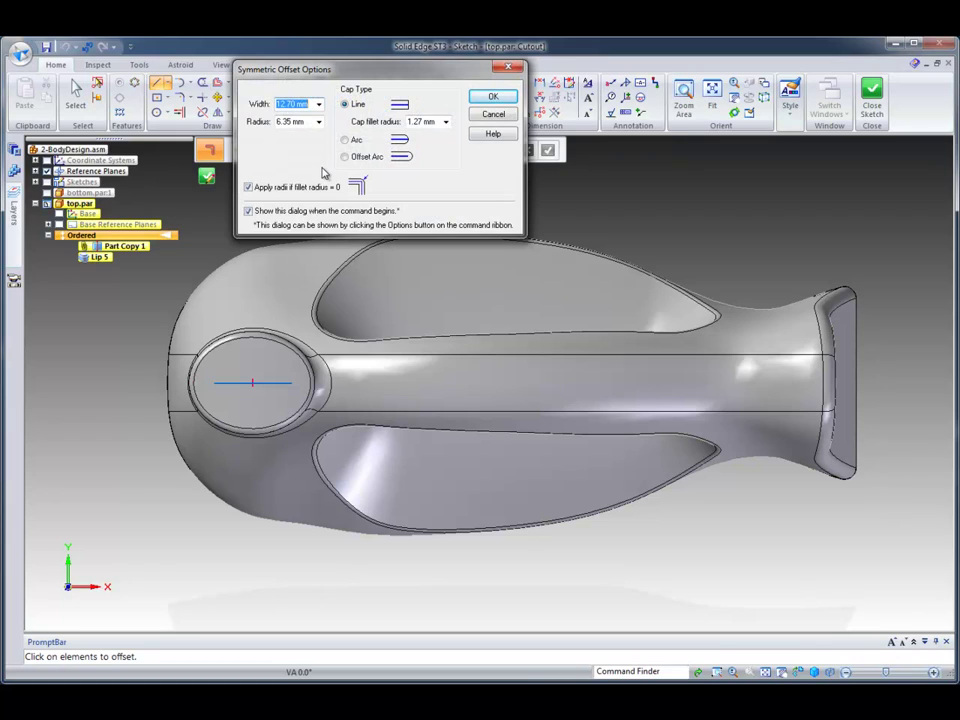
pyautogui.press('Tab')
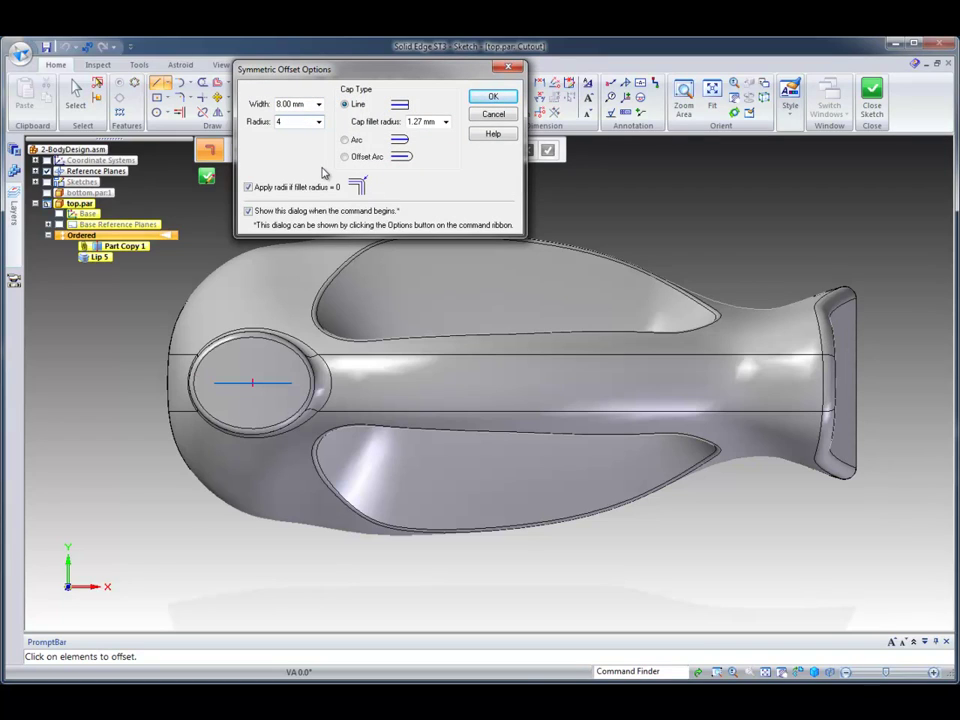
pyautogui.press('Tab')
pyautogui.click(346, 141)
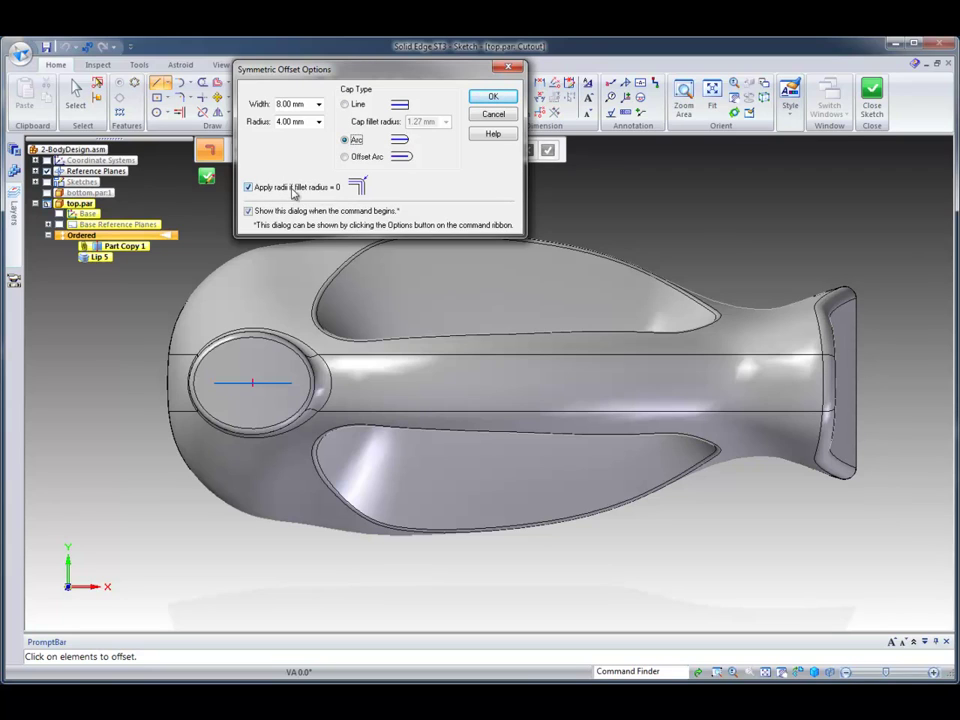
pyautogui.click(495, 97)
pyautogui.click(274, 381)
pyautogui.rightClick(269, 208)
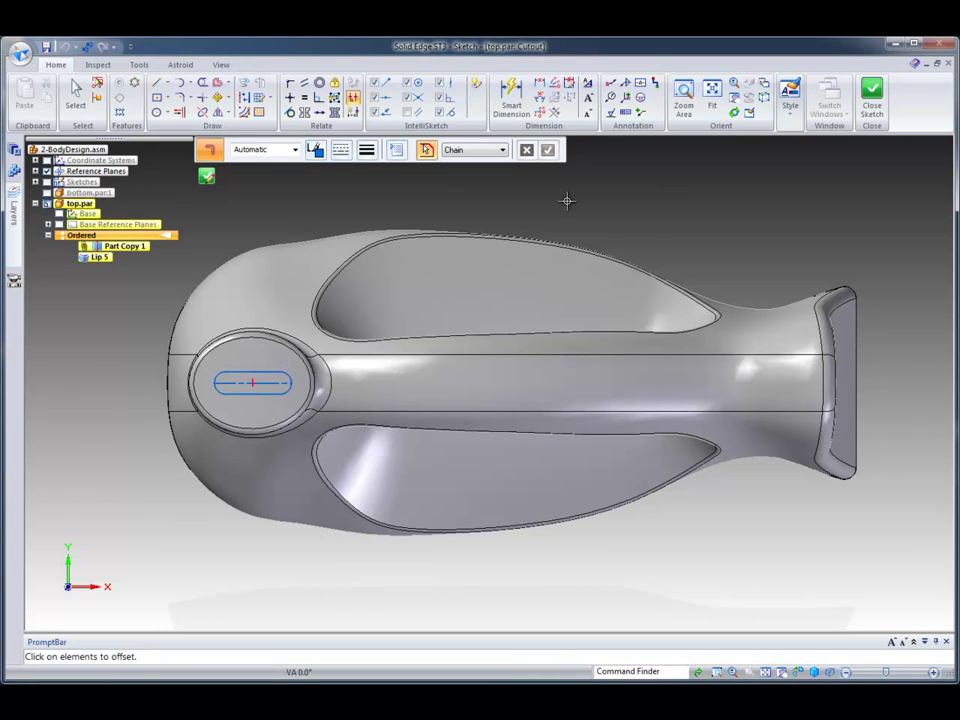
# - Finish the slot sketch and cut it through the boss top as Cutout 1, then inspect
pyautogui.rightClick(207, 177)
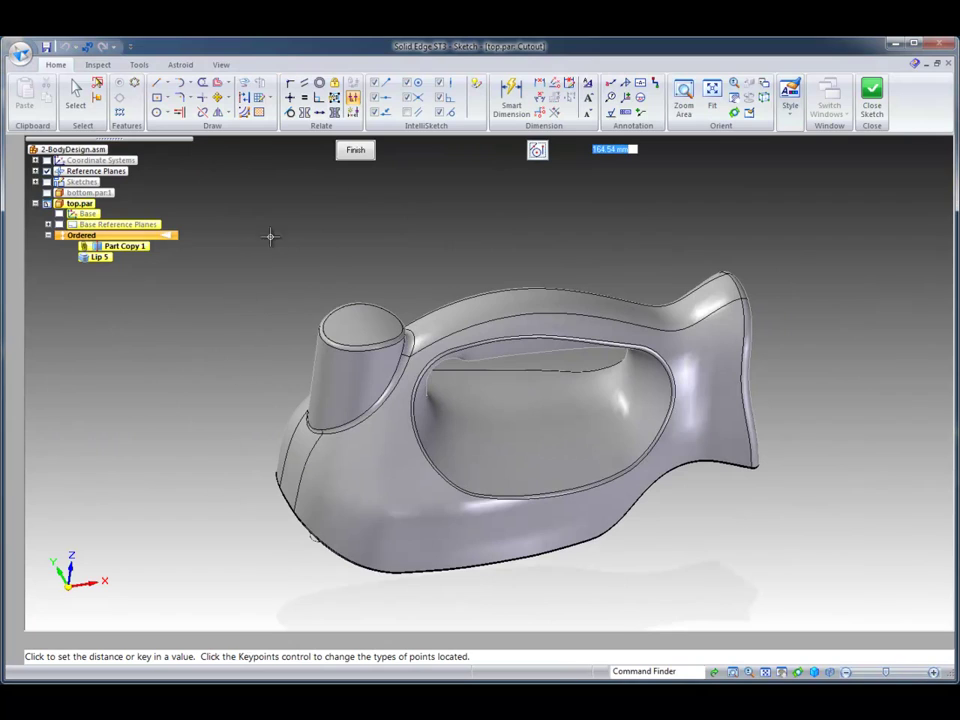
pyautogui.click(406, 236)
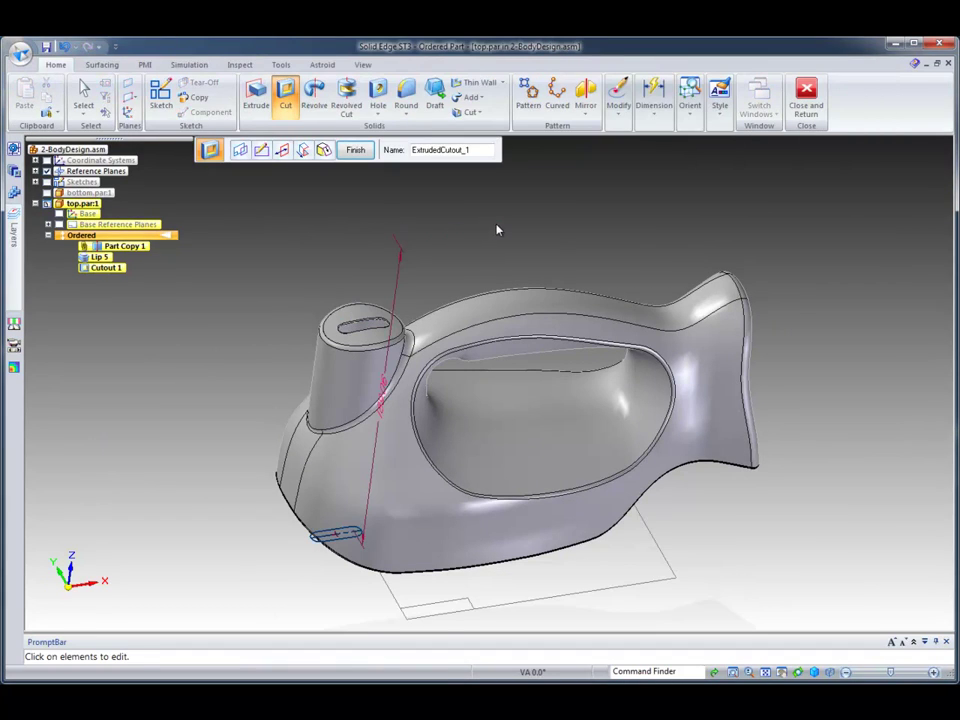
pyautogui.click(83, 95)
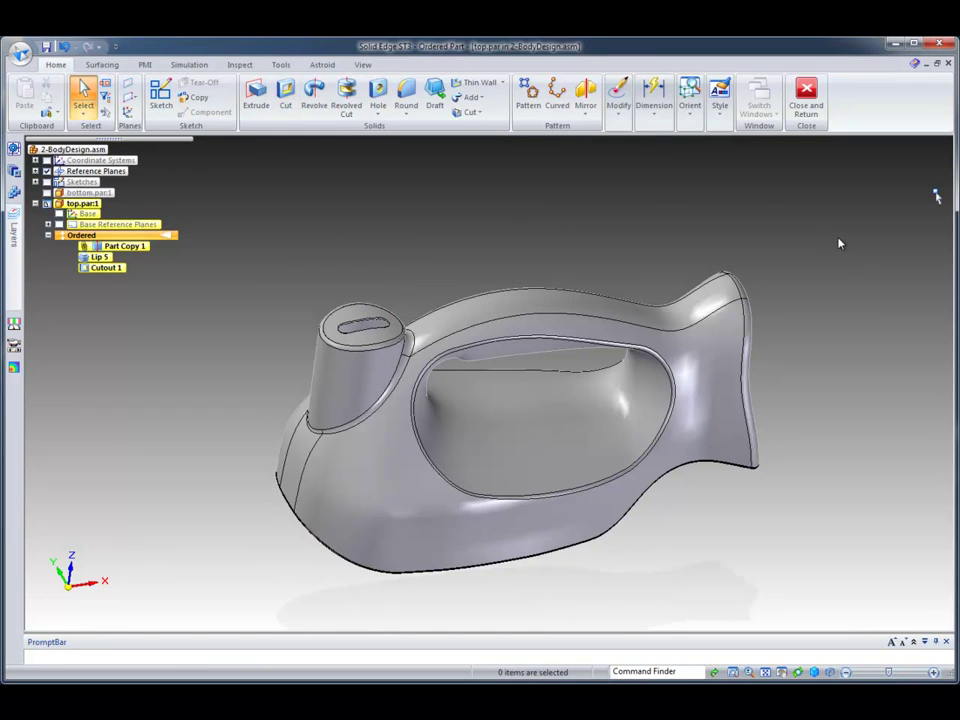
pyautogui.moveTo(853, 257); pyautogui.dragTo(812, 326, button='middle')
pyautogui.moveTo(696, 340); pyautogui.dragTo(408, 288, button='middle')
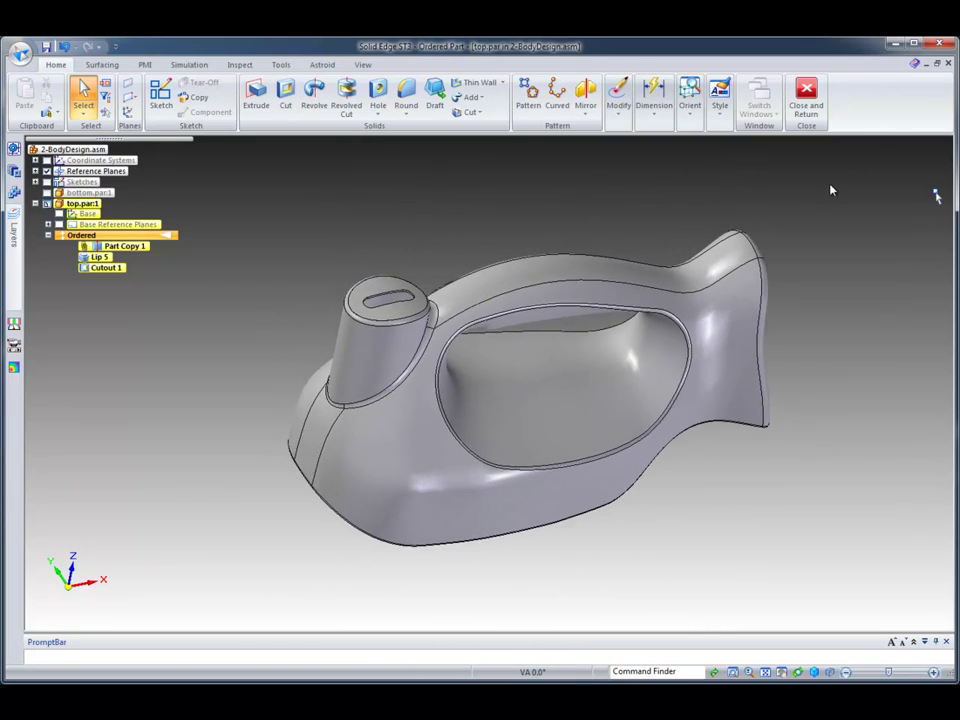
# - Close the in-place edit of top.par and return to the 2-BodyDesign assembly
pyautogui.click(806, 95)
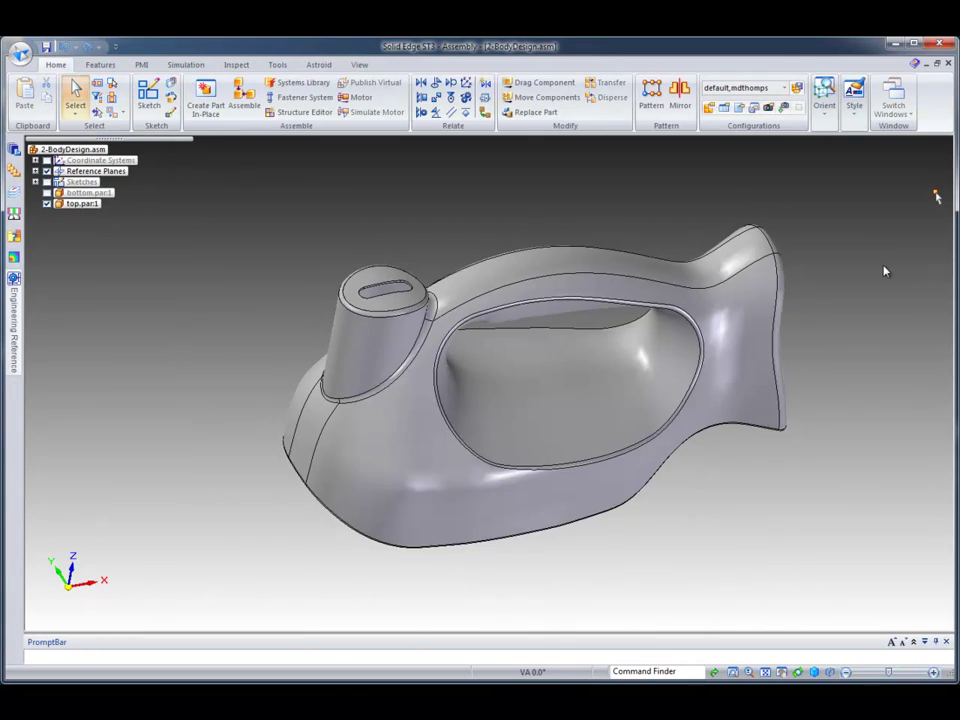